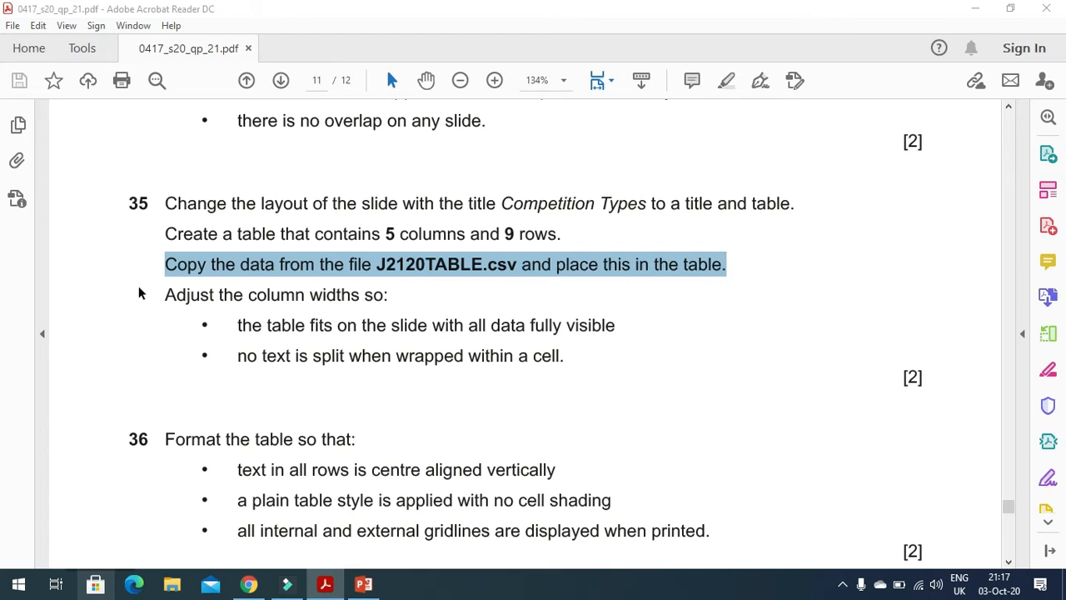
Open J2120TABLE.csv from the 06_0417_21_June 2020 folder on the Desktop
{"action": "left_click", "coordinate": [66, 132]}
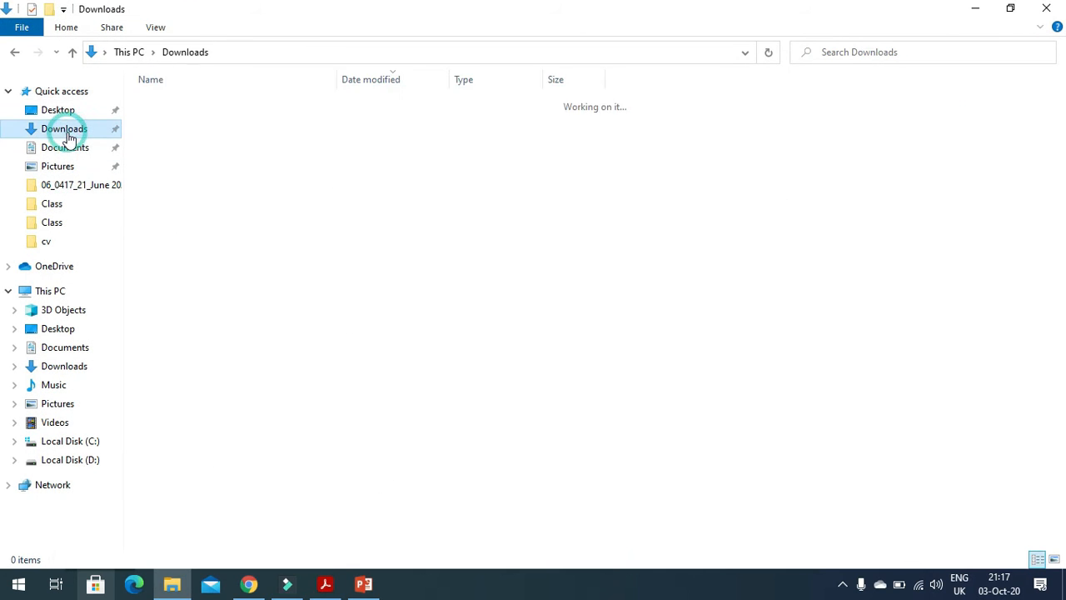
{"action": "left_click", "coordinate": [67, 147]}
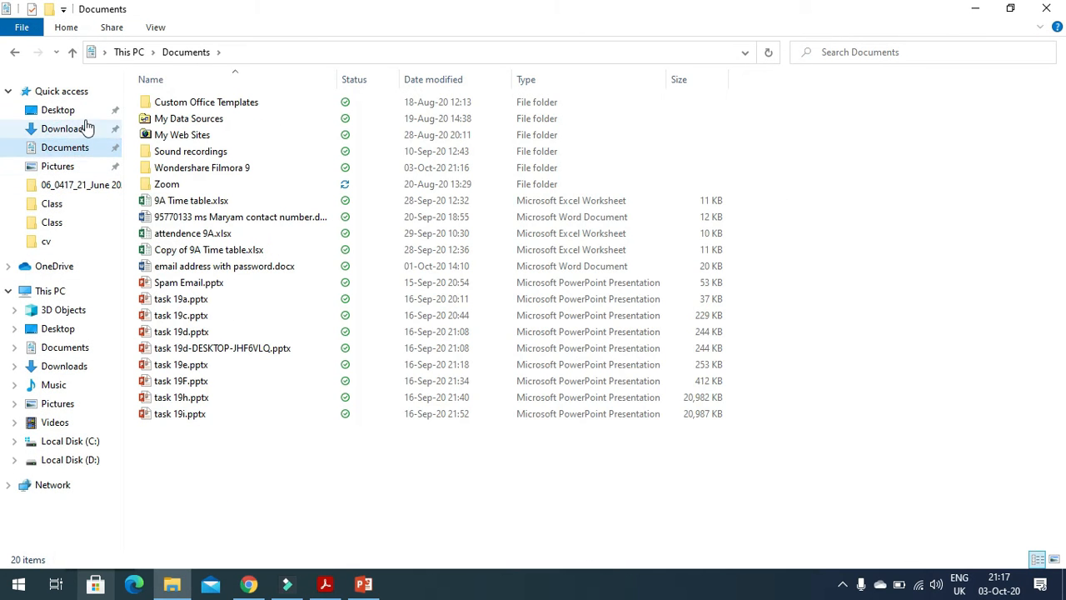
{"action": "left_click", "coordinate": [75, 109]}
{"action": "left_click", "coordinate": [225, 107]}
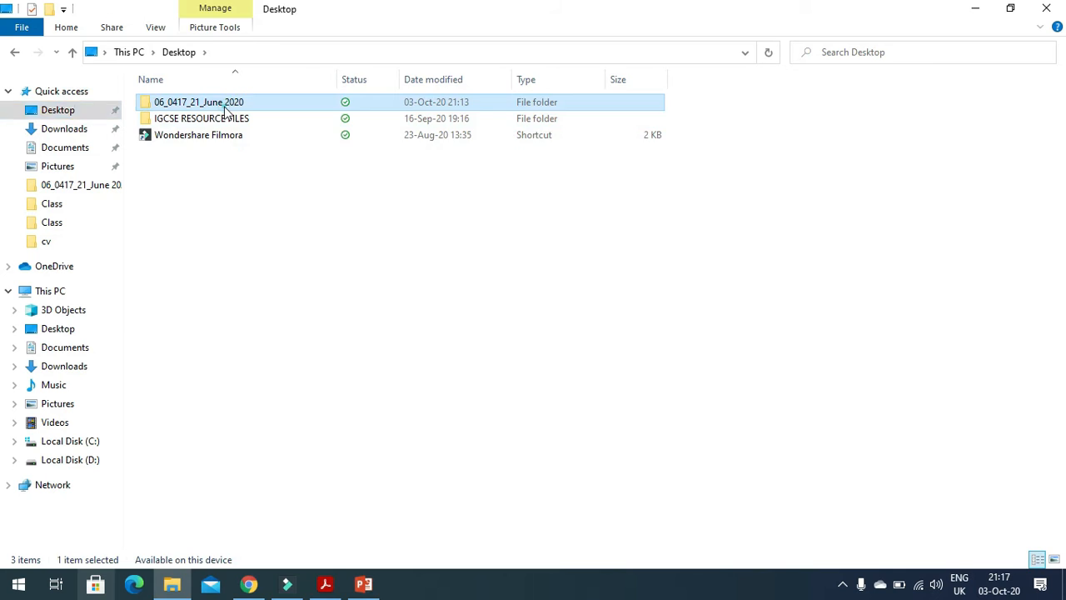
{"action": "double_click", "coordinate": [225, 106]}
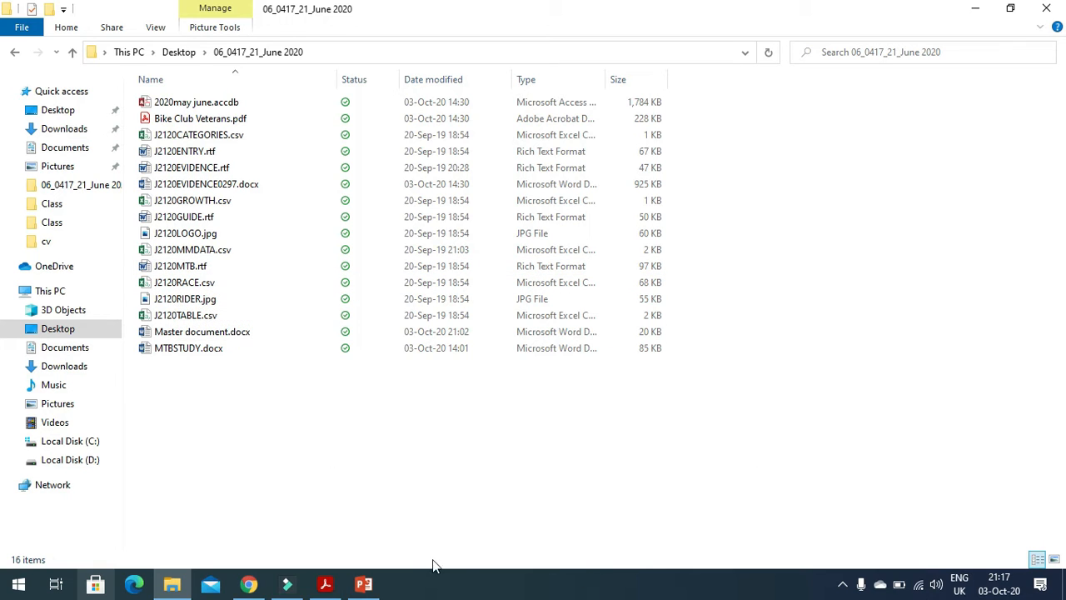
{"action": "double_click", "coordinate": [192, 321]}
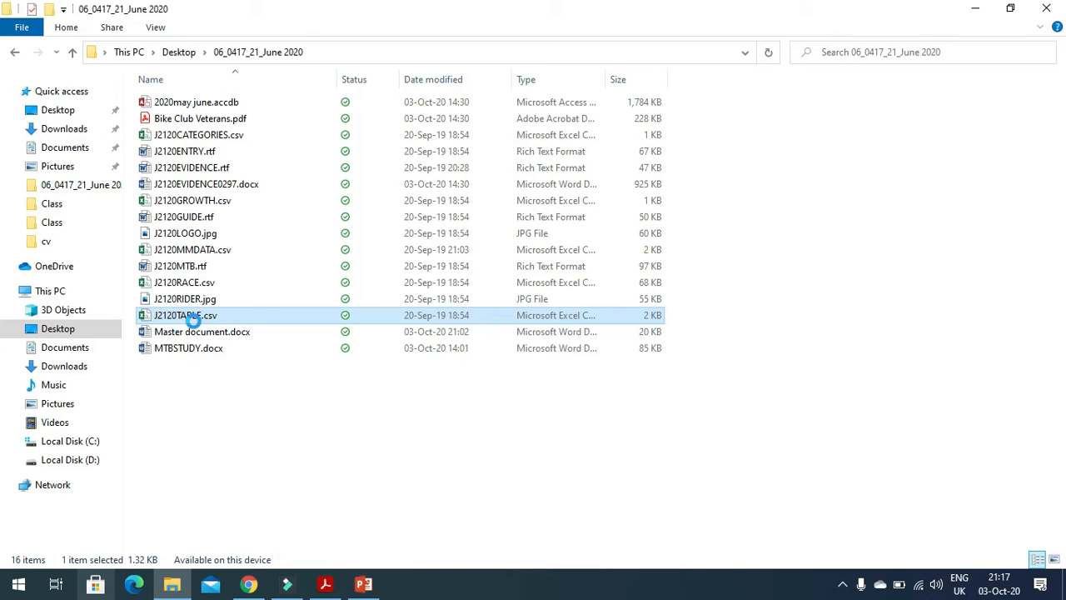
{"action": "right_click", "coordinate": [191, 321]}
{"action": "left_click", "coordinate": [278, 67]}
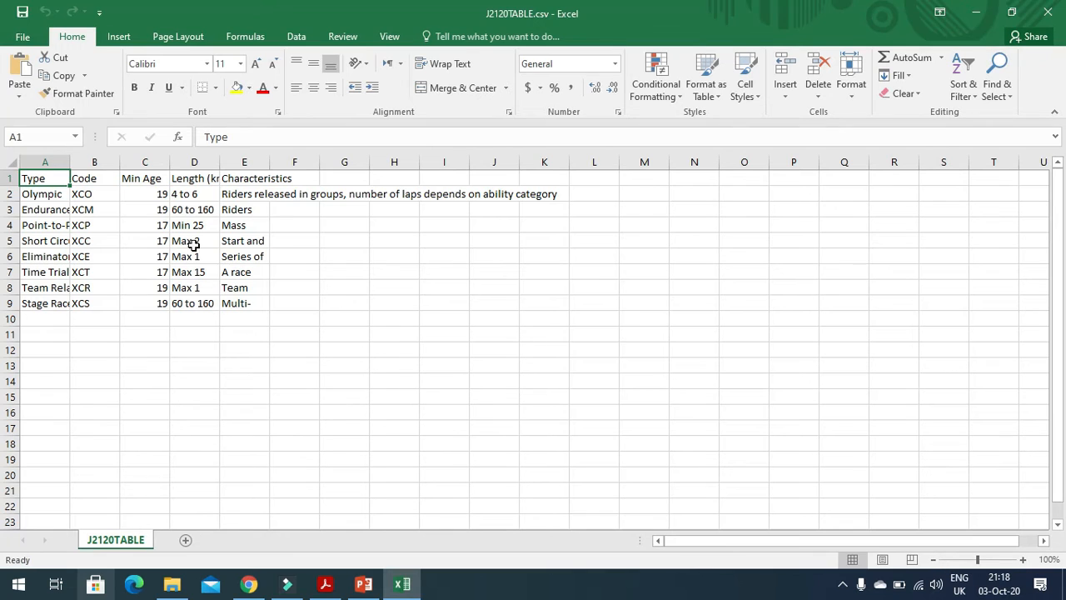
Fit the widths of columns E, D, C and A in the J2120TABLE sheet to their contents
{"action": "double_click", "coordinate": [270, 164]}
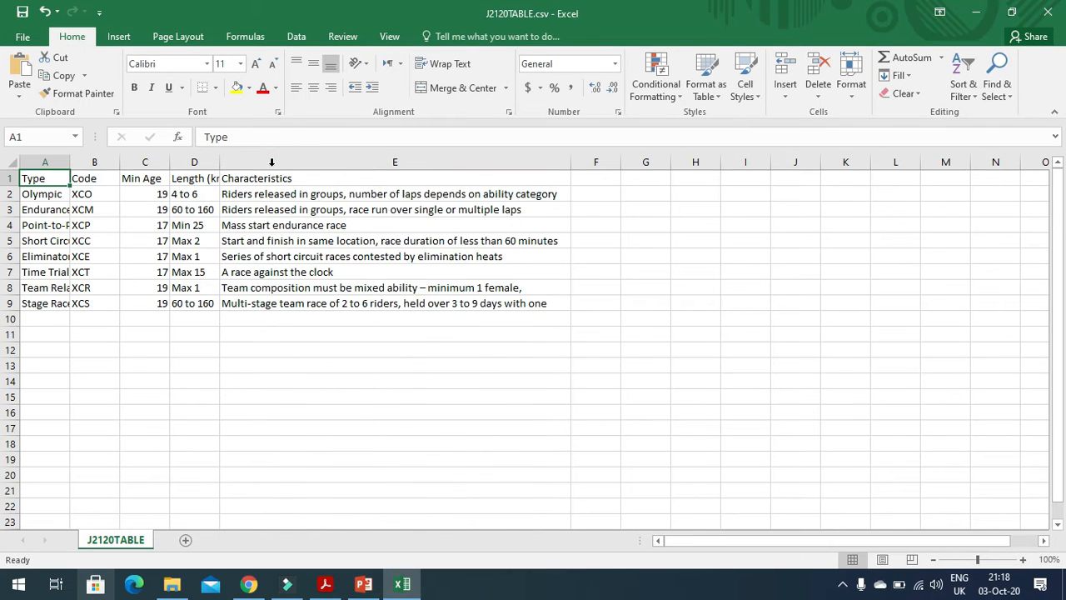
{"action": "double_click", "coordinate": [217, 158]}
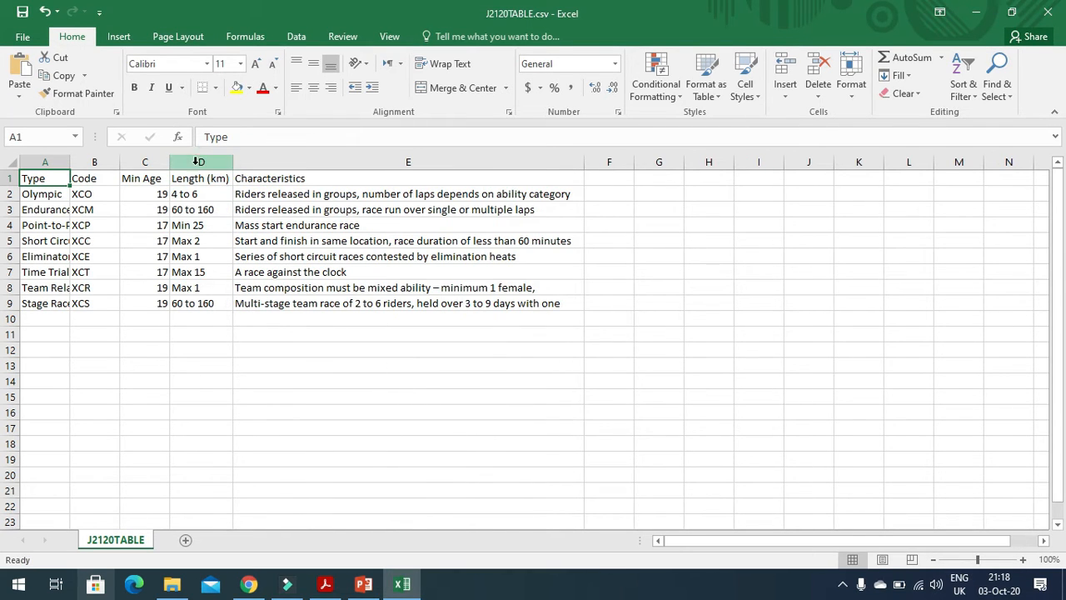
{"action": "double_click", "coordinate": [169, 158]}
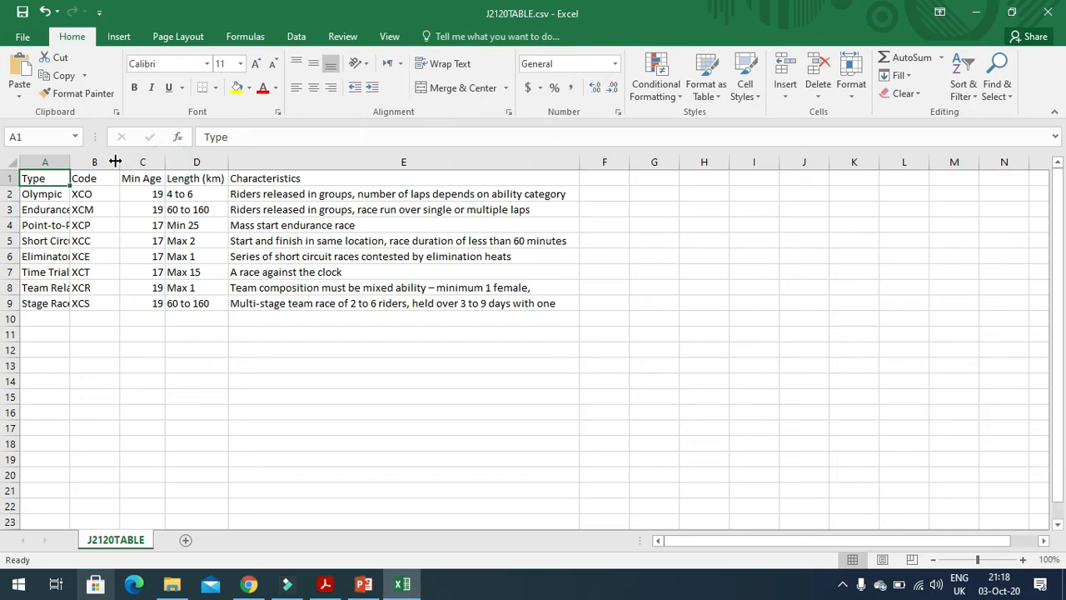
{"action": "double_click", "coordinate": [71, 160]}
Copy cells A1:E9 and paste them into the empty table on the Competition Types slide in PowerPoint
{"action": "left_click", "coordinate": [89, 209]}
{"action": "left_click_drag", "start_coordinate": [58, 180], "coordinate": [410, 305]}
{"action": "key", "text": "ctrl+c"}
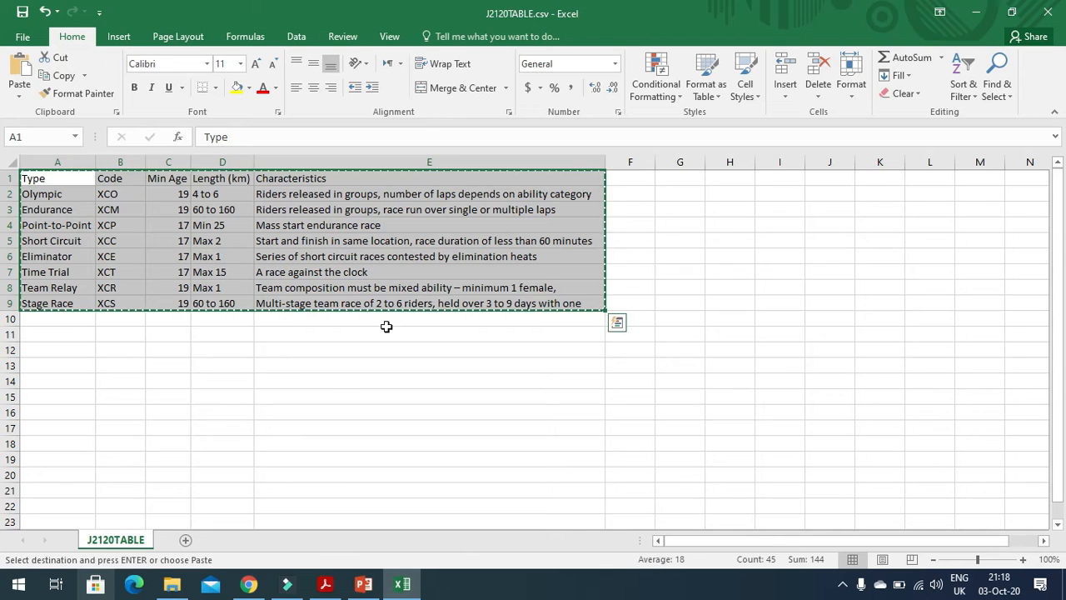
{"action": "left_click", "coordinate": [364, 585]}
{"action": "left_click_drag", "start_coordinate": [363, 263], "coordinate": [844, 438]}
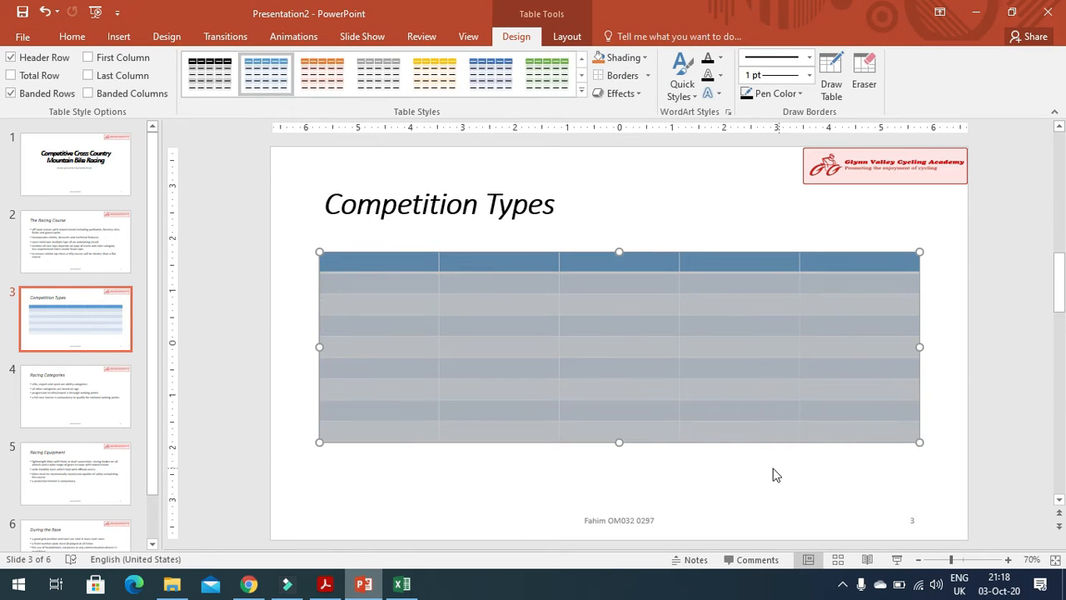
{"action": "key", "text": "ctrl+v"}
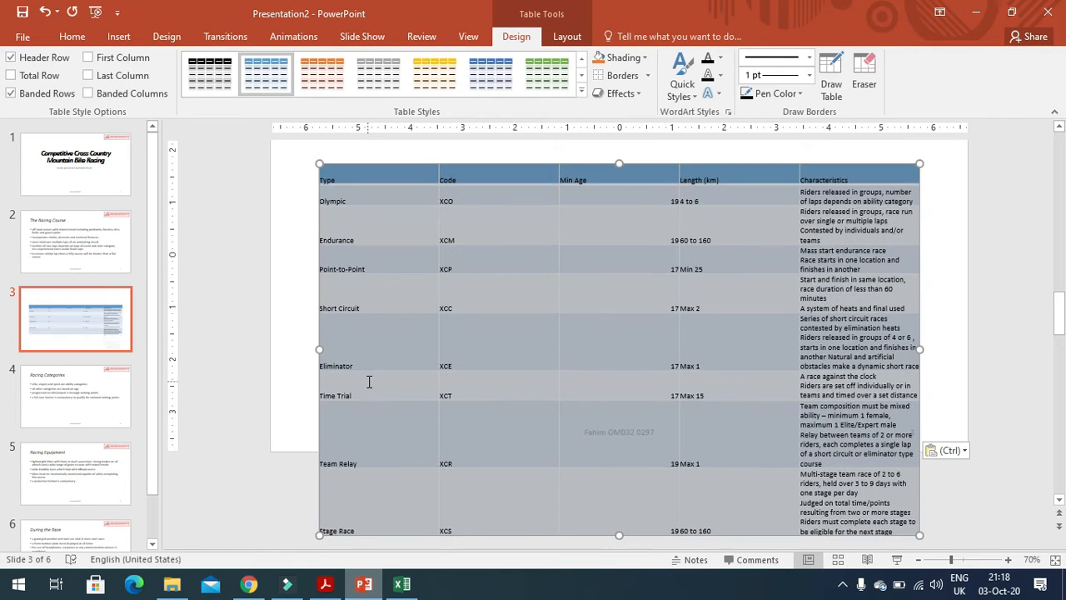
Fit the Type, Code, Min Age and Length (km) columns of the slide table to their contents
{"action": "double_click", "coordinate": [438, 171]}
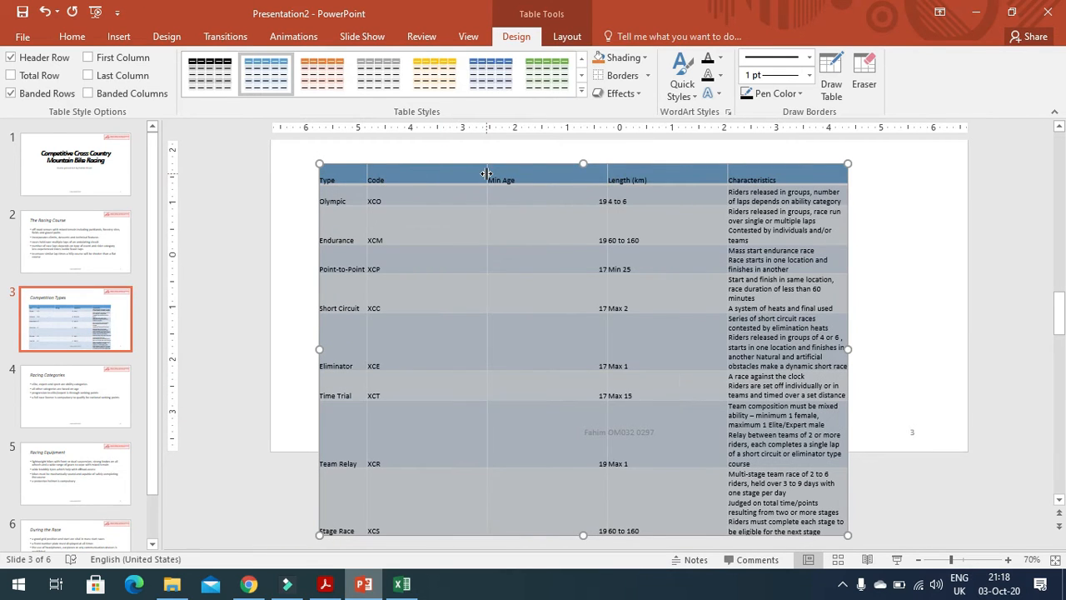
{"action": "double_click", "coordinate": [487, 174]}
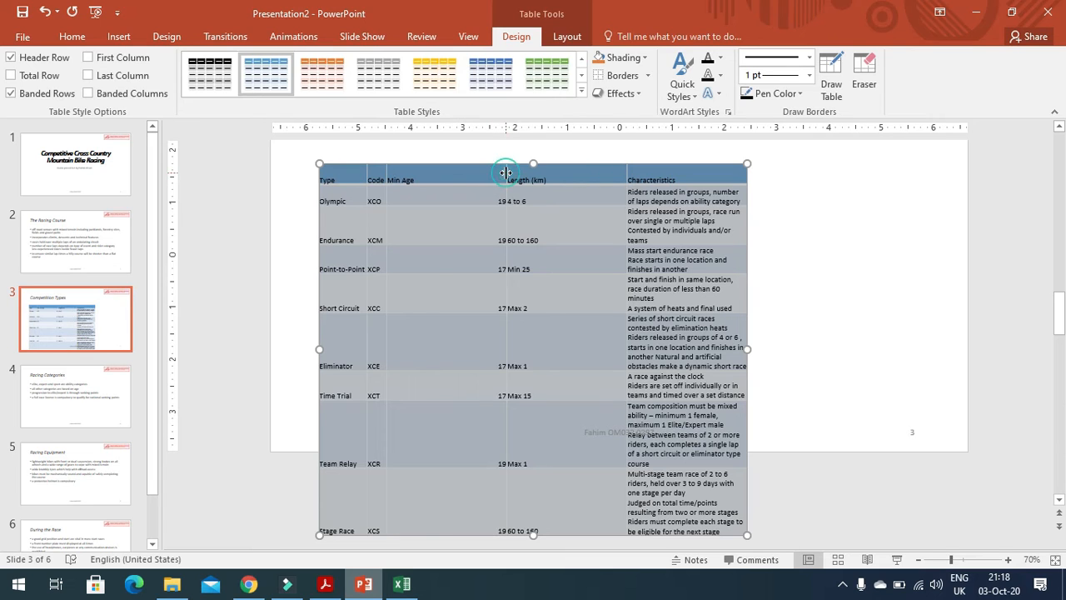
{"action": "double_click", "coordinate": [505, 173]}
{"action": "double_click", "coordinate": [534, 174]}
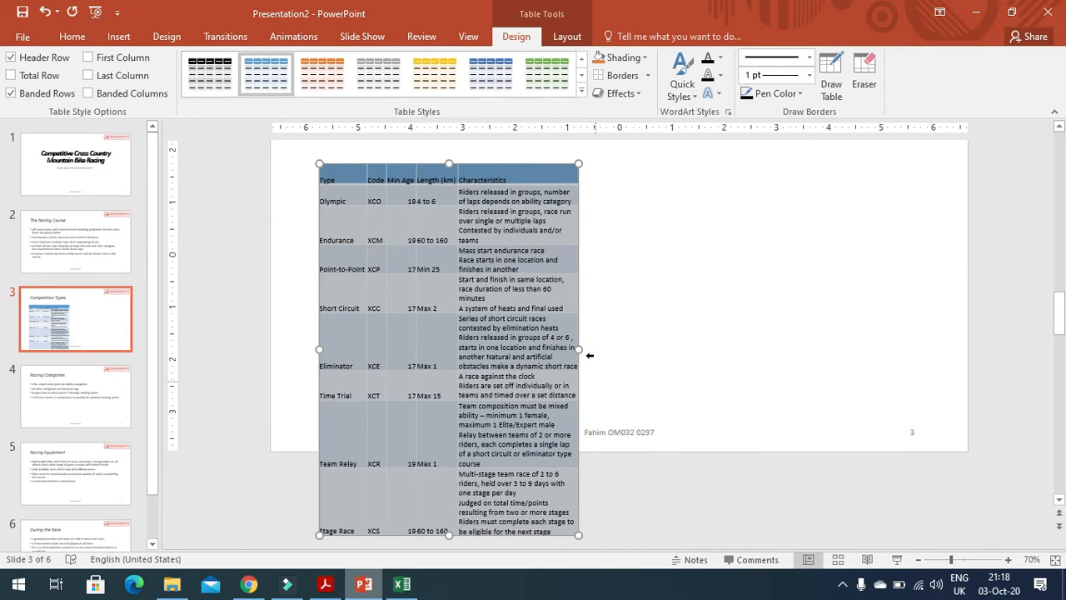
Widen the whole table toward the slide's right edge so that all its rows fit on the slide
{"action": "left_click_drag", "start_coordinate": [580, 347], "coordinate": [756, 350]}
{"action": "scroll", "coordinate": [755, 344], "scroll_direction": "down", "scroll_amount": 3}
{"action": "scroll", "coordinate": [675, 339], "scroll_direction": "up", "scroll_amount": 3}
{"action": "left_click", "coordinate": [745, 357]}
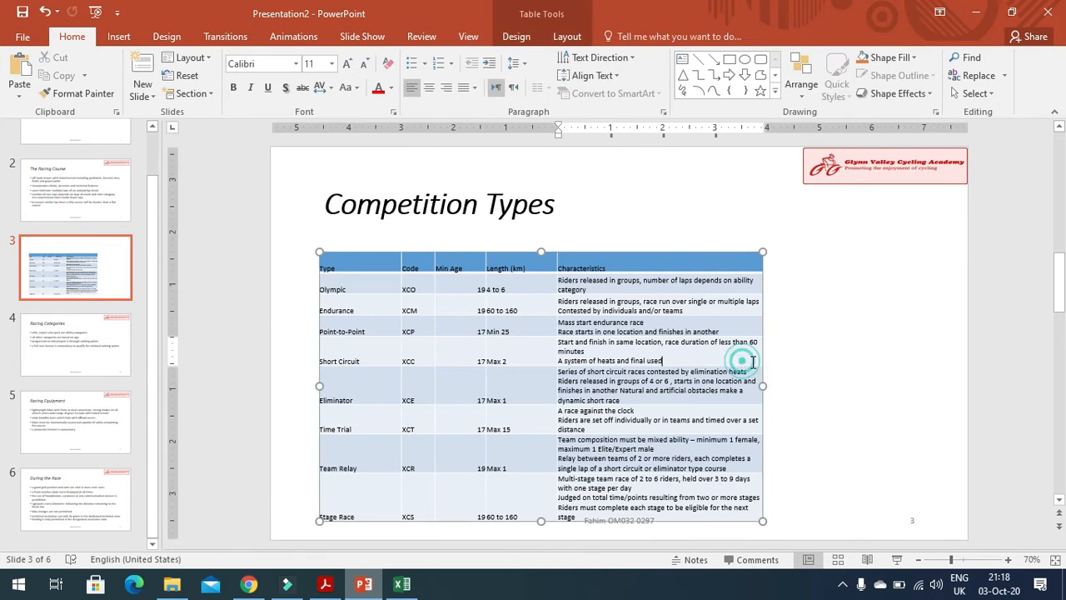
{"action": "left_click_drag", "start_coordinate": [763, 386], "coordinate": [862, 384]}
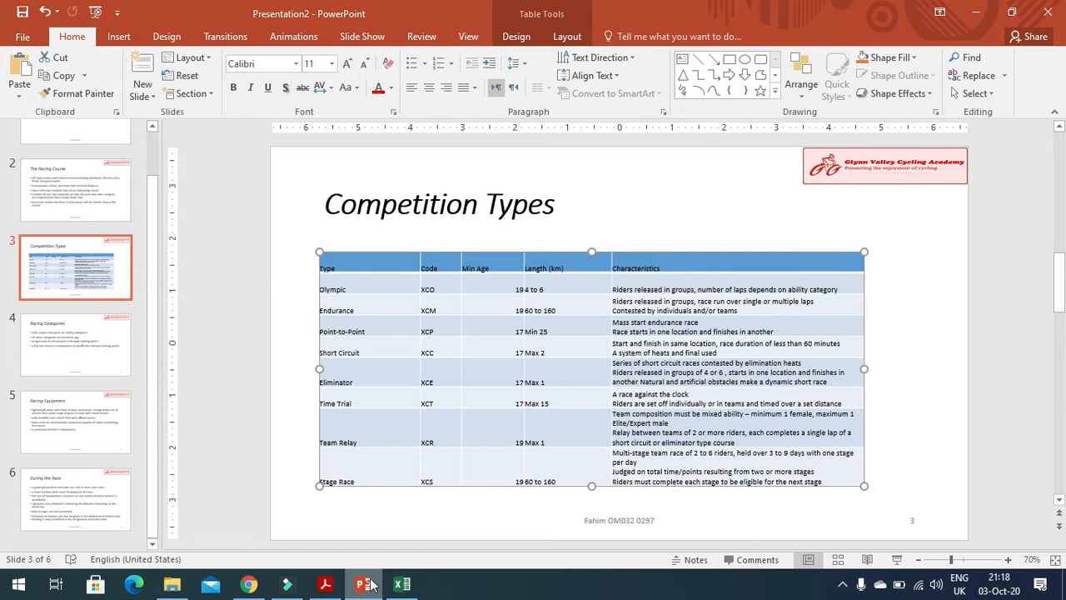
Examine the column-width requirements of question 35 in the exam paper PDF in Acrobat Reader
{"action": "left_click", "coordinate": [325, 584]}
{"action": "scroll", "coordinate": [379, 404], "scroll_direction": "down", "scroll_amount": 1}
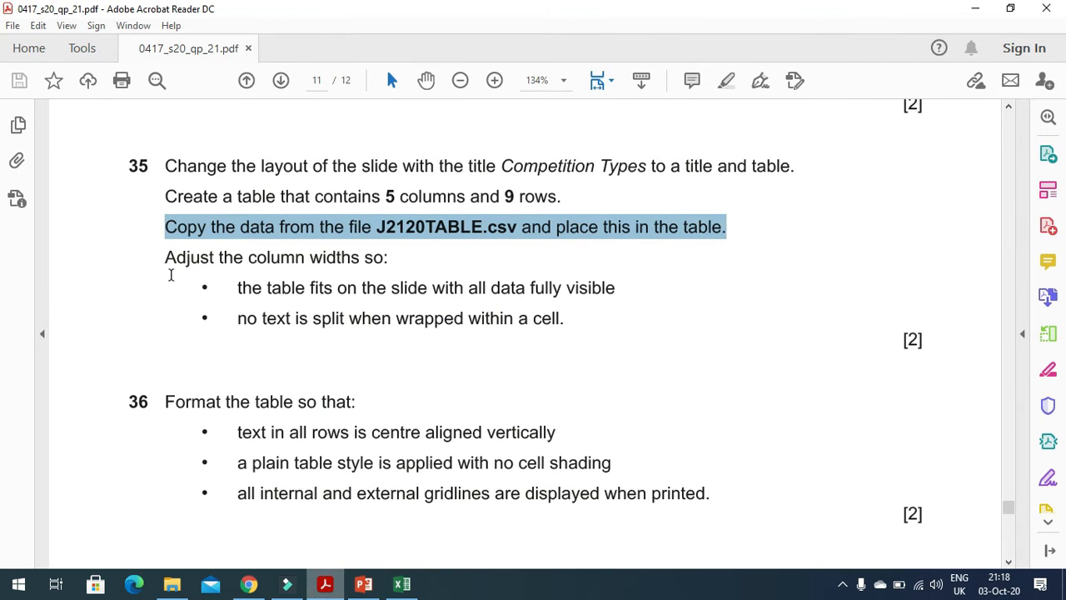
{"action": "left_click_drag", "start_coordinate": [158, 258], "coordinate": [392, 260]}
{"action": "left_click_drag", "start_coordinate": [238, 289], "coordinate": [597, 302]}
{"action": "left_click_drag", "start_coordinate": [237, 319], "coordinate": [565, 323]}
Back in PowerPoint, widen the table further, giving the Characteristics column more room and fitting the Min Age column to its content
{"action": "left_click", "coordinate": [363, 583]}
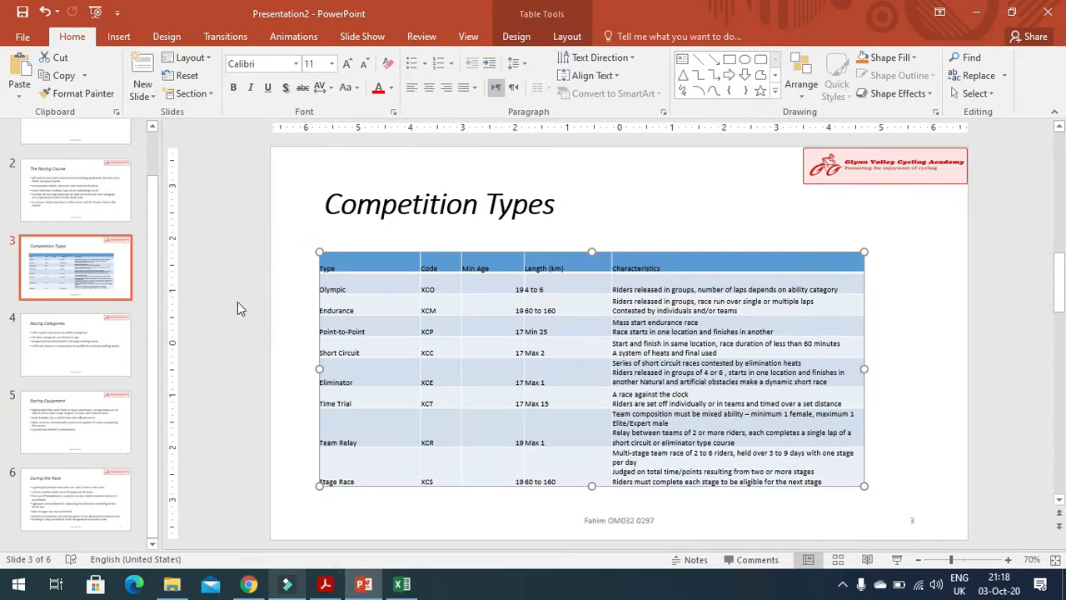
{"action": "left_click_drag", "start_coordinate": [866, 370], "coordinate": [931, 366]}
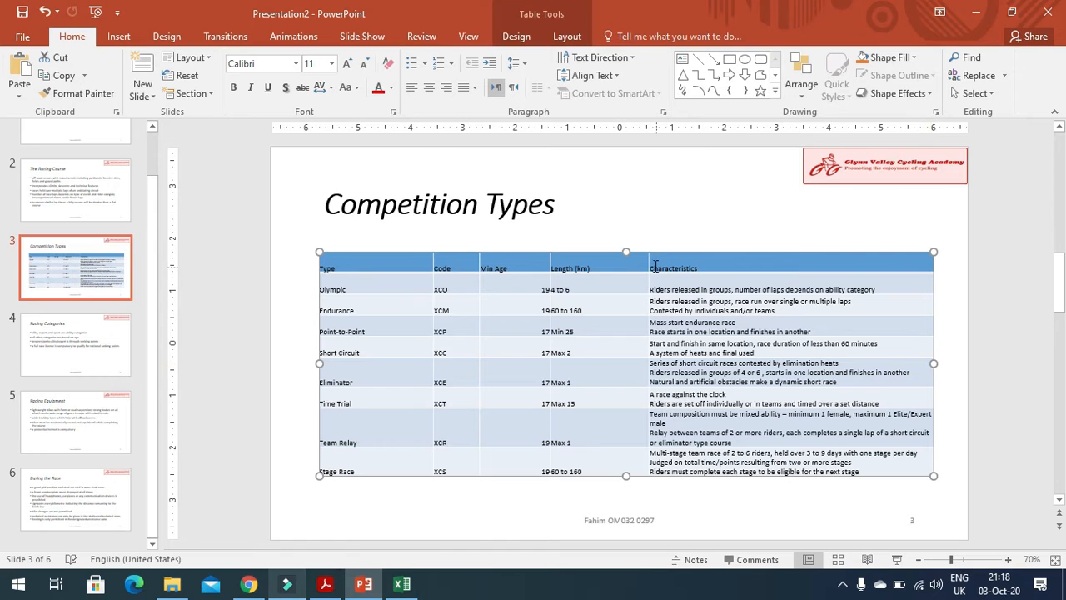
{"action": "left_click_drag", "start_coordinate": [647, 263], "coordinate": [599, 264]}
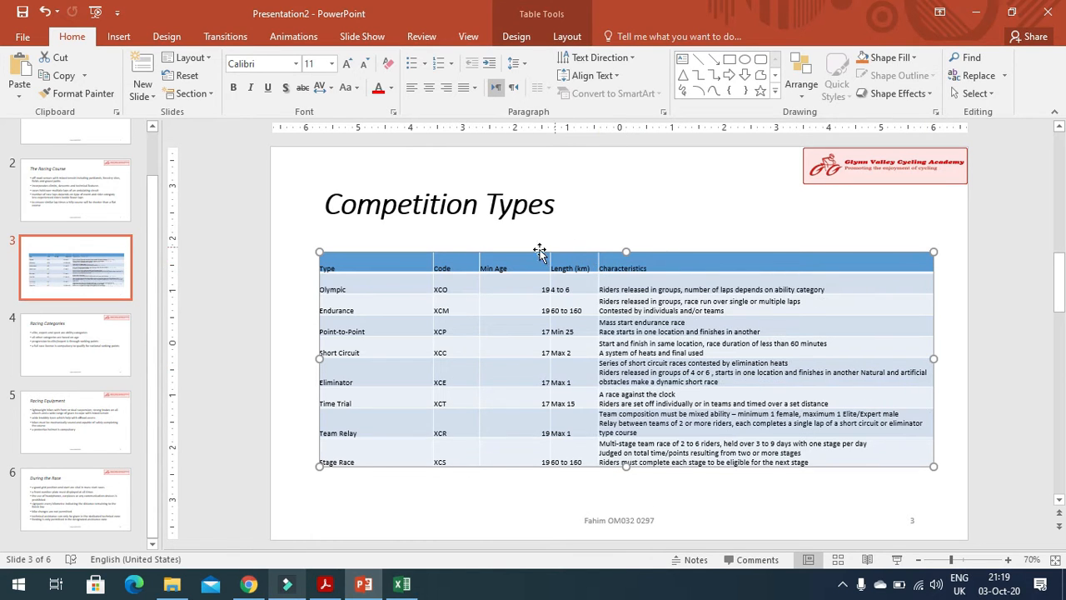
{"action": "double_click", "coordinate": [550, 259]}
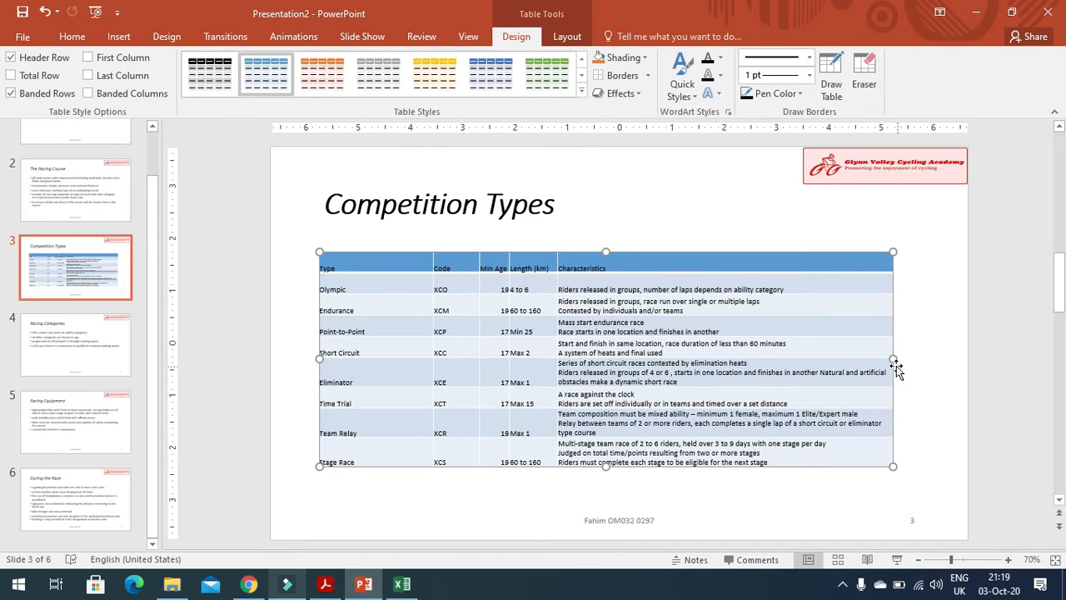
{"action": "left_click_drag", "start_coordinate": [891, 359], "coordinate": [919, 360]}
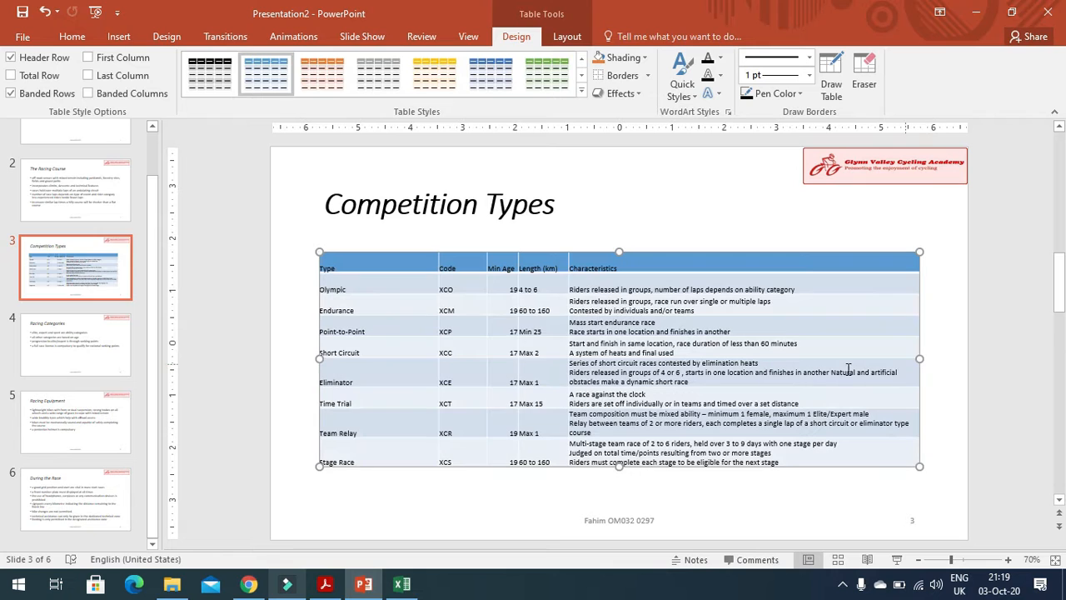
Narrow the Type, Code, Min Age and Length (km) columns in favour of Characteristics, and stretch the table close to the slide's right edge
{"action": "left_click_drag", "start_coordinate": [485, 286], "coordinate": [548, 281]}
{"action": "left_click_drag", "start_coordinate": [438, 266], "coordinate": [376, 273]}
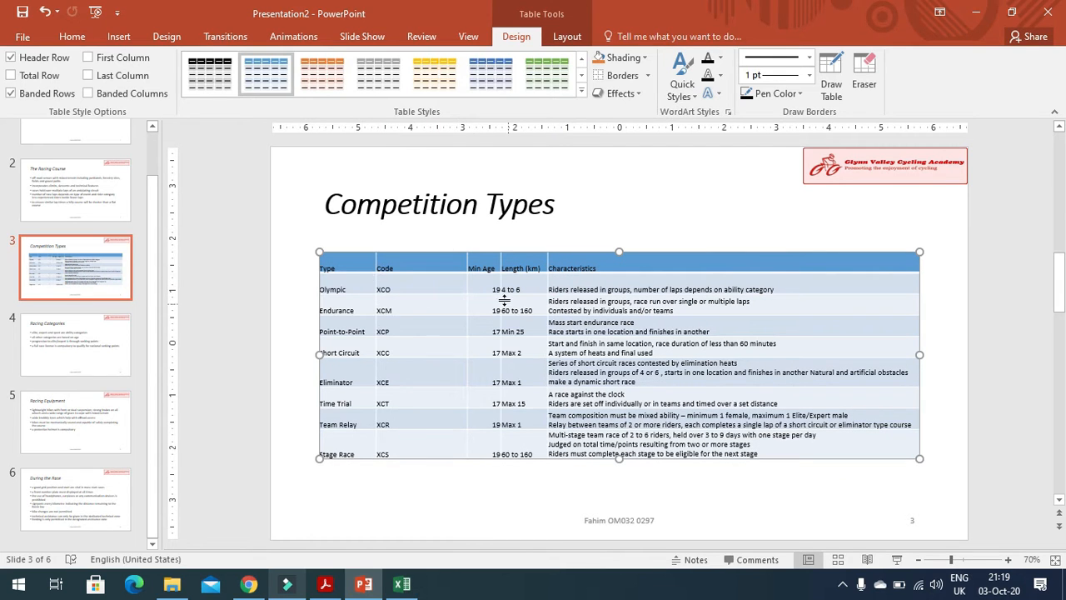
{"action": "left_click_drag", "start_coordinate": [466, 261], "coordinate": [410, 263]}
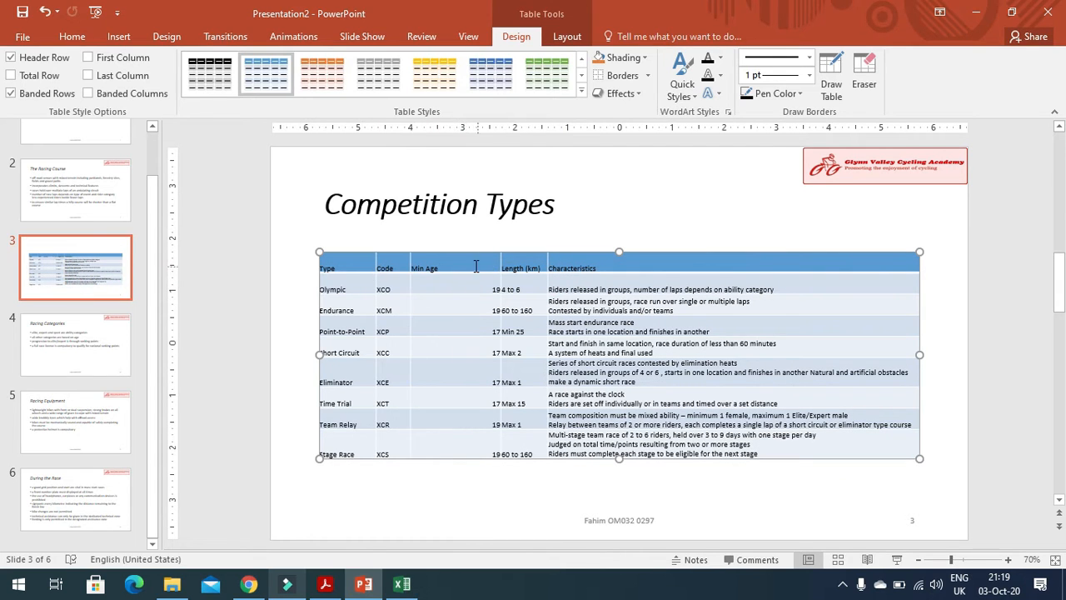
{"action": "left_click_drag", "start_coordinate": [500, 264], "coordinate": [449, 267]}
{"action": "left_click_drag", "start_coordinate": [545, 265], "coordinate": [497, 269]}
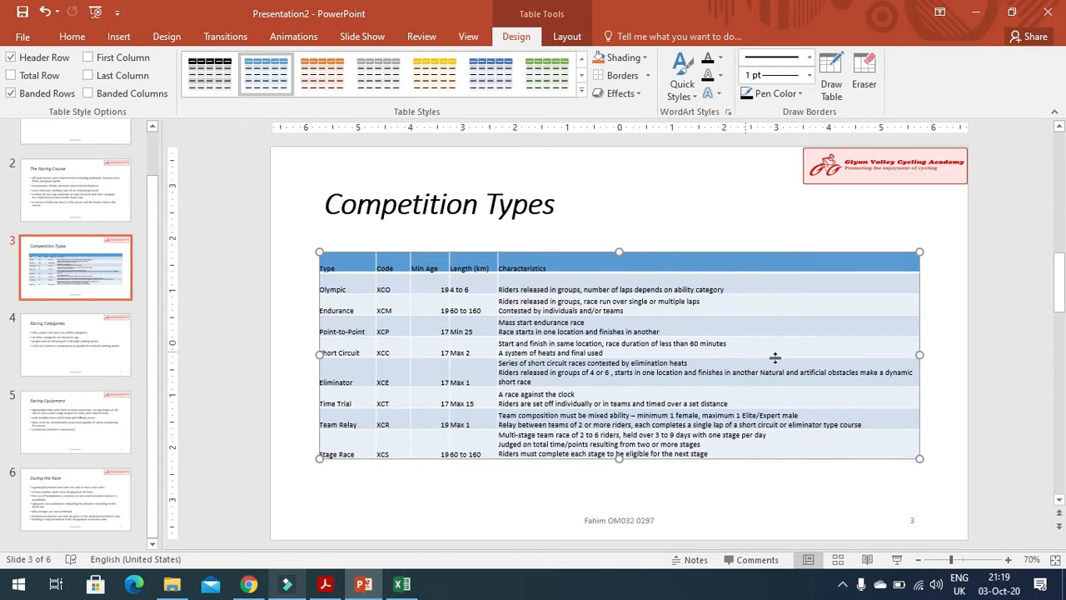
{"action": "left_click_drag", "start_coordinate": [919, 357], "coordinate": [932, 356]}
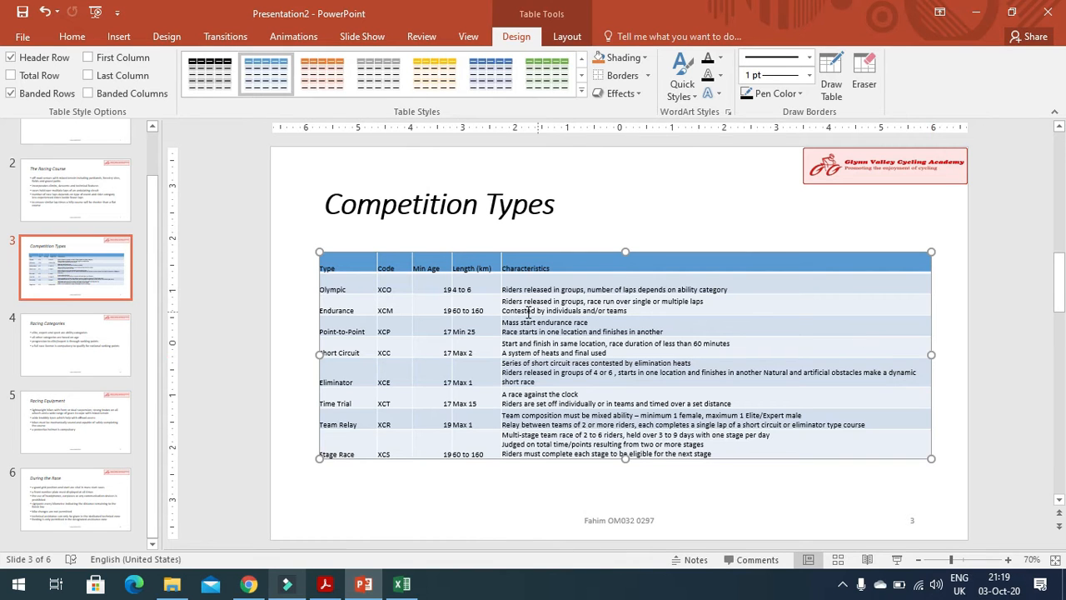
Try to lower the top edge of the table on the Competition Types slide
{"action": "left_click", "coordinate": [502, 311]}
{"action": "left_click", "coordinate": [604, 321]}
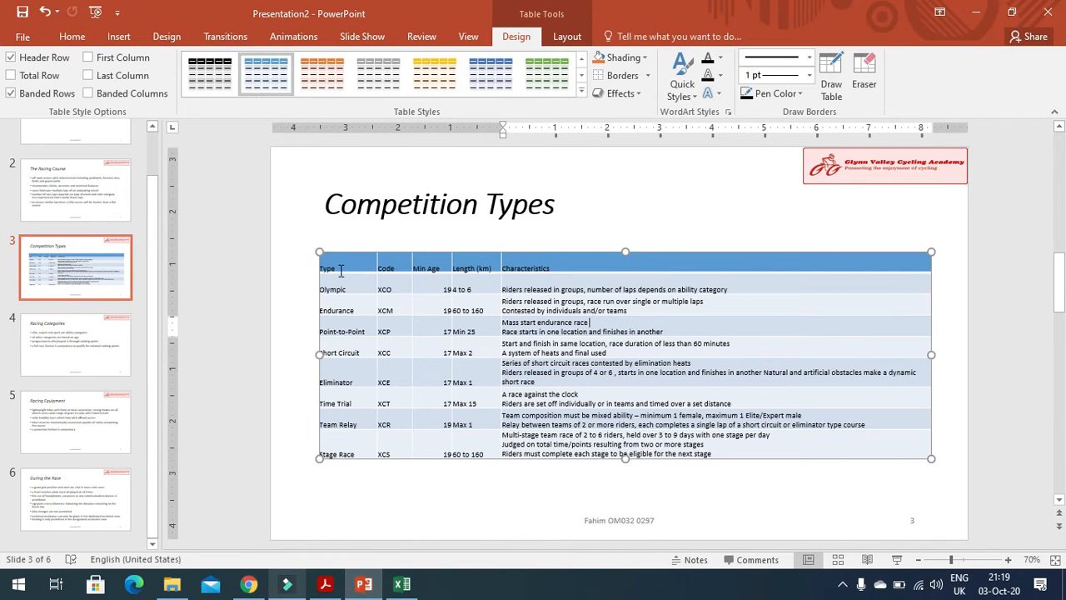
{"action": "left_click", "coordinate": [372, 280]}
{"action": "left_click_drag", "start_coordinate": [361, 254], "coordinate": [553, 270]}
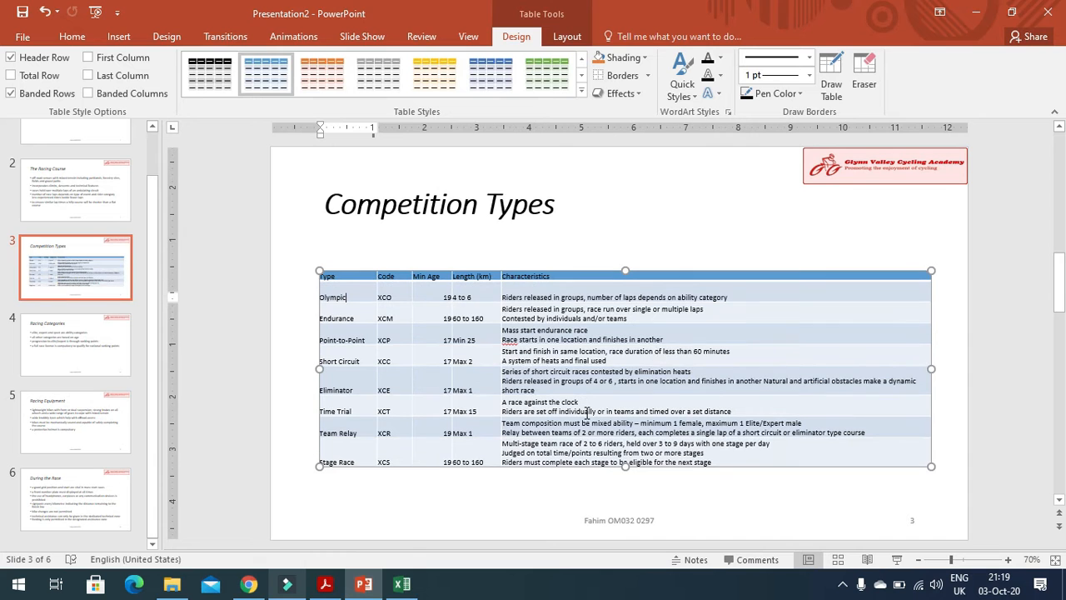
Consult question 36 in the exam paper PDF, and vertically align the text in all rows of the PowerPoint table to Middle
{"action": "left_click", "coordinate": [325, 584]}
{"action": "scroll", "coordinate": [354, 448], "scroll_direction": "down", "scroll_amount": 1}
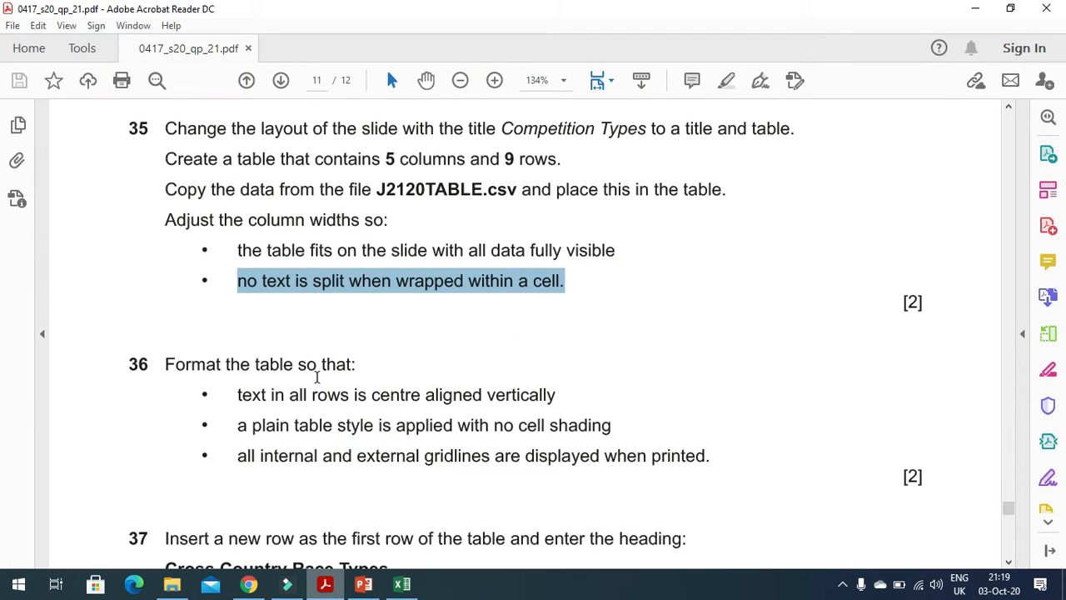
{"action": "left_click_drag", "start_coordinate": [237, 399], "coordinate": [537, 421]}
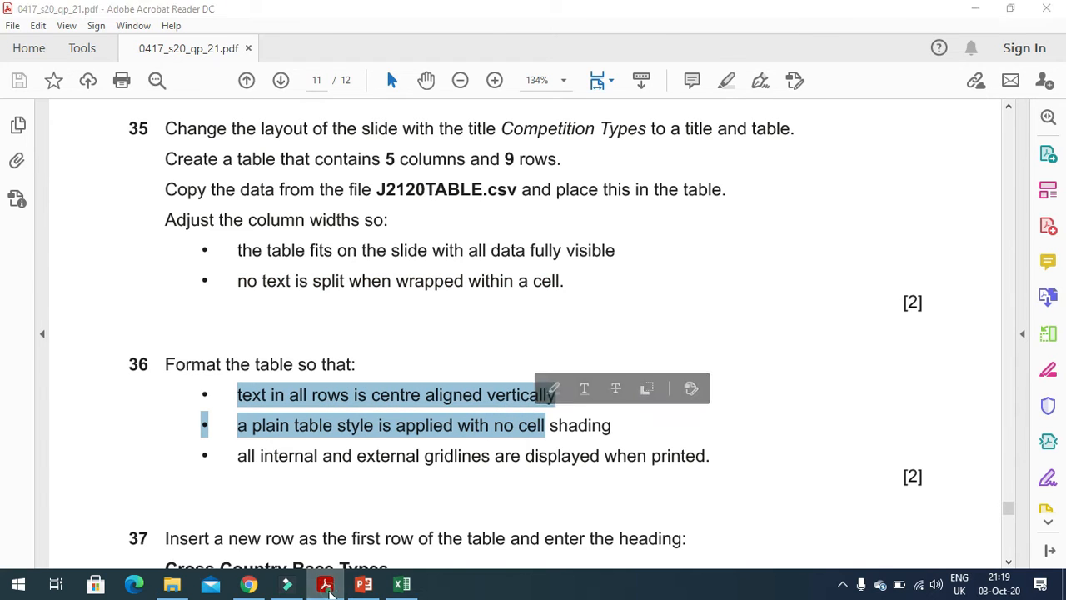
{"action": "left_click", "coordinate": [363, 584]}
{"action": "mouse_move", "coordinate": [336, 260]}
{"action": "left_mouse_down"}
{"action": "mouse_move", "coordinate": [745, 354]}
{"action": "mouse_move", "coordinate": [771, 436]}
{"action": "left_mouse_up"}
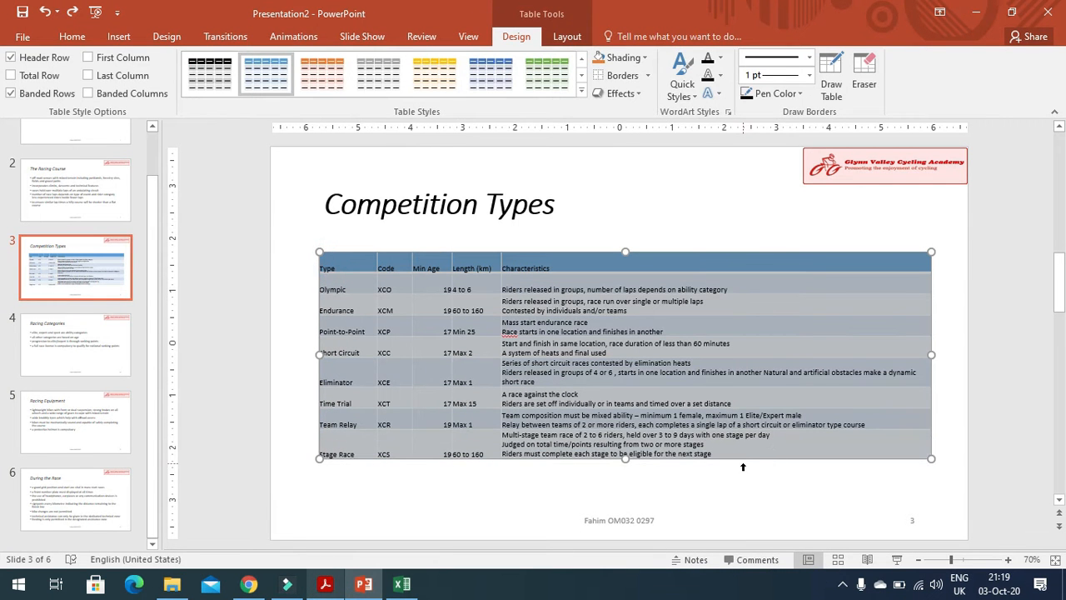
{"action": "left_click", "coordinate": [72, 36]}
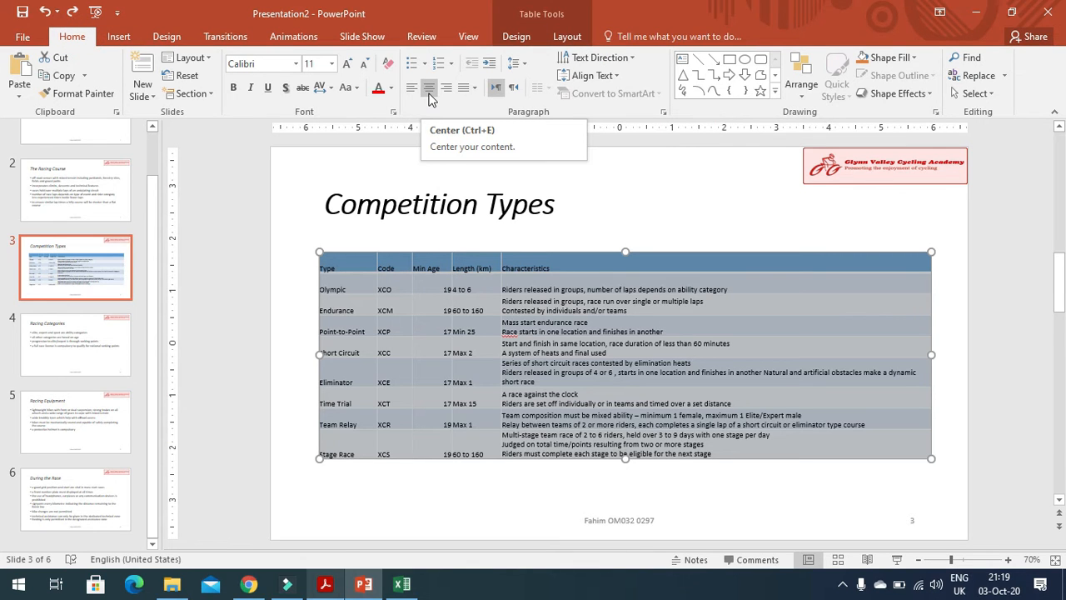
{"action": "left_click", "coordinate": [615, 77]}
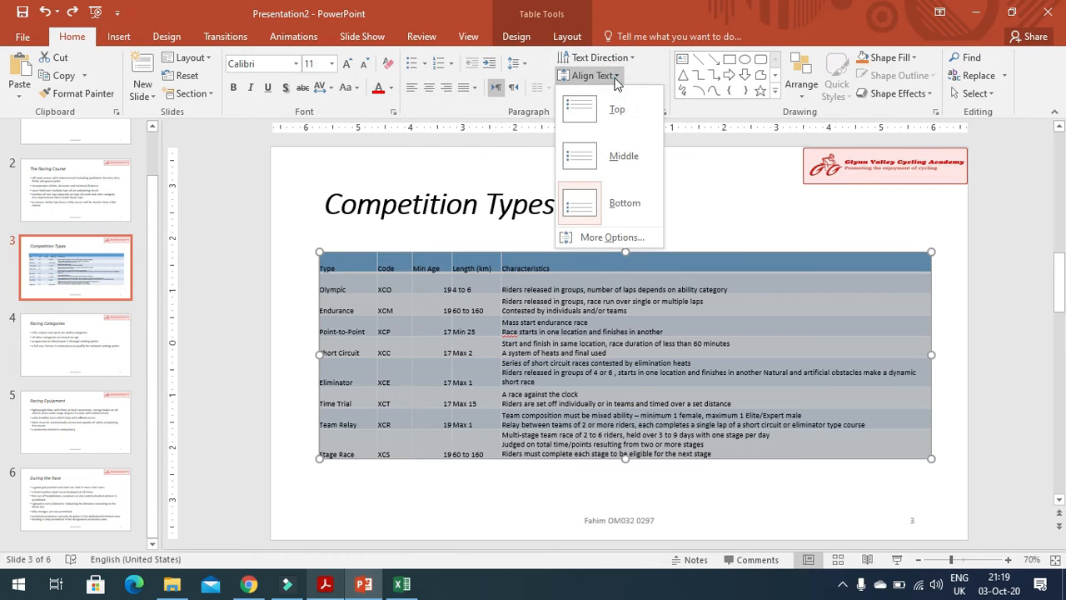
{"action": "left_click", "coordinate": [621, 156]}
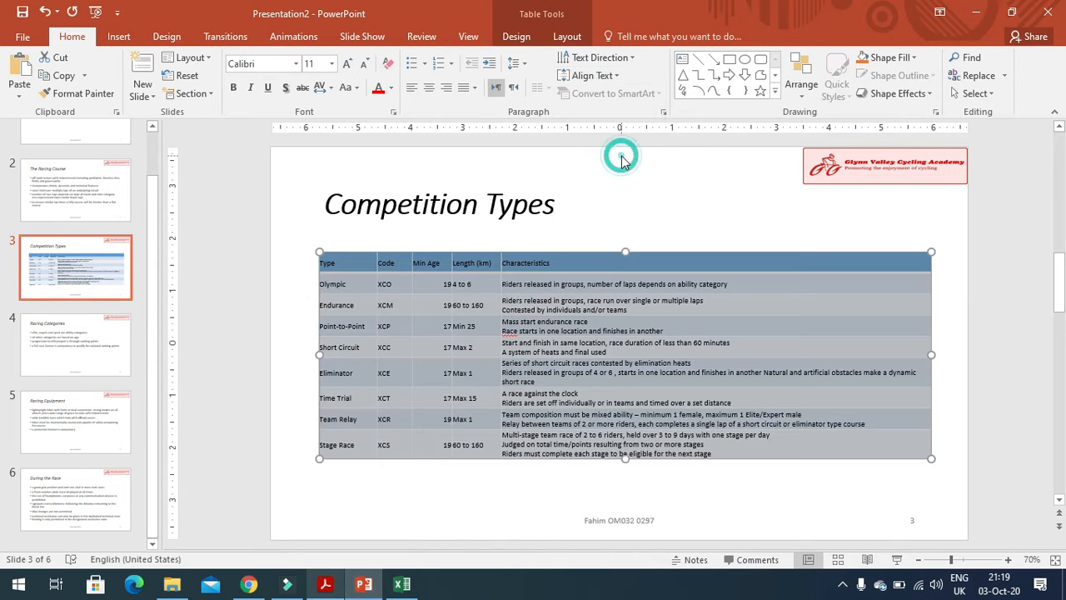
Consult question 36 in the exam paper PDF, and apply a plain table style without cell shading to the PowerPoint Competition Types table
{"action": "left_click", "coordinate": [361, 586]}
{"action": "left_click", "coordinate": [326, 584]}
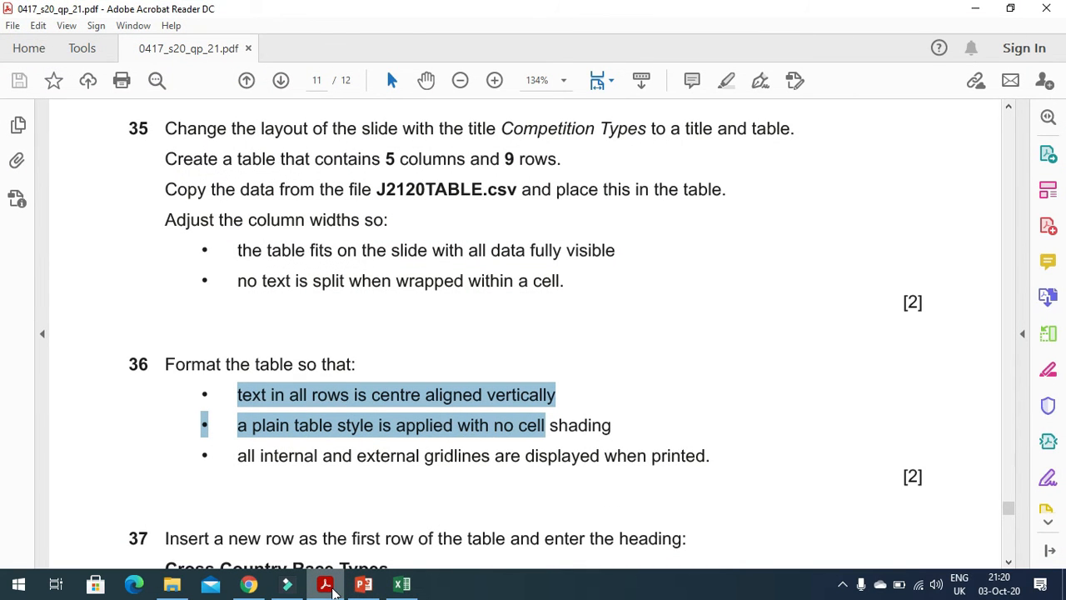
{"action": "left_click", "coordinate": [402, 584]}
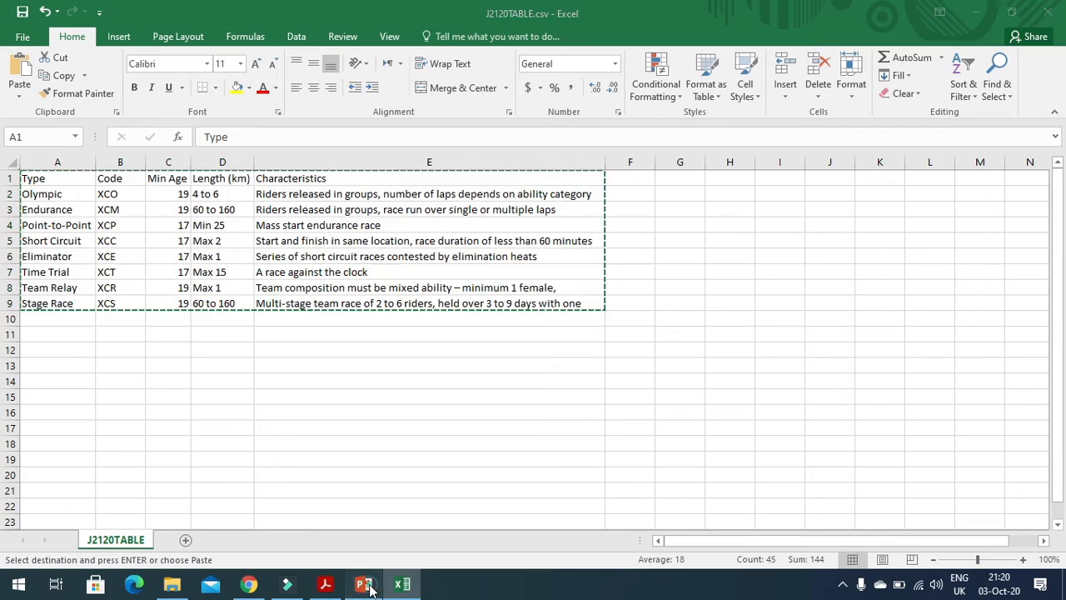
{"action": "left_click", "coordinate": [363, 584]}
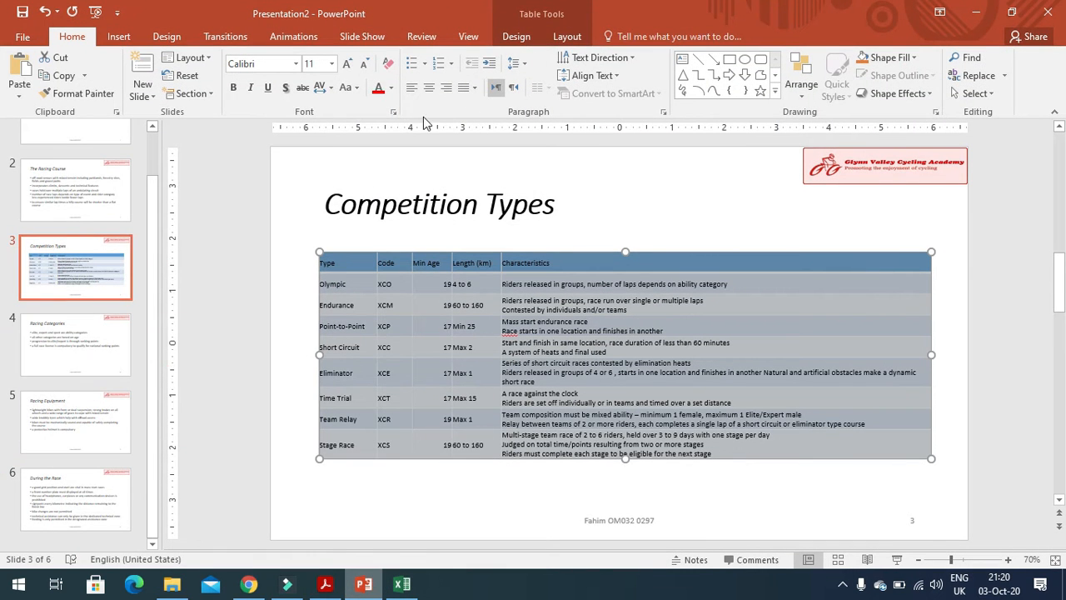
{"action": "left_click", "coordinate": [514, 39]}
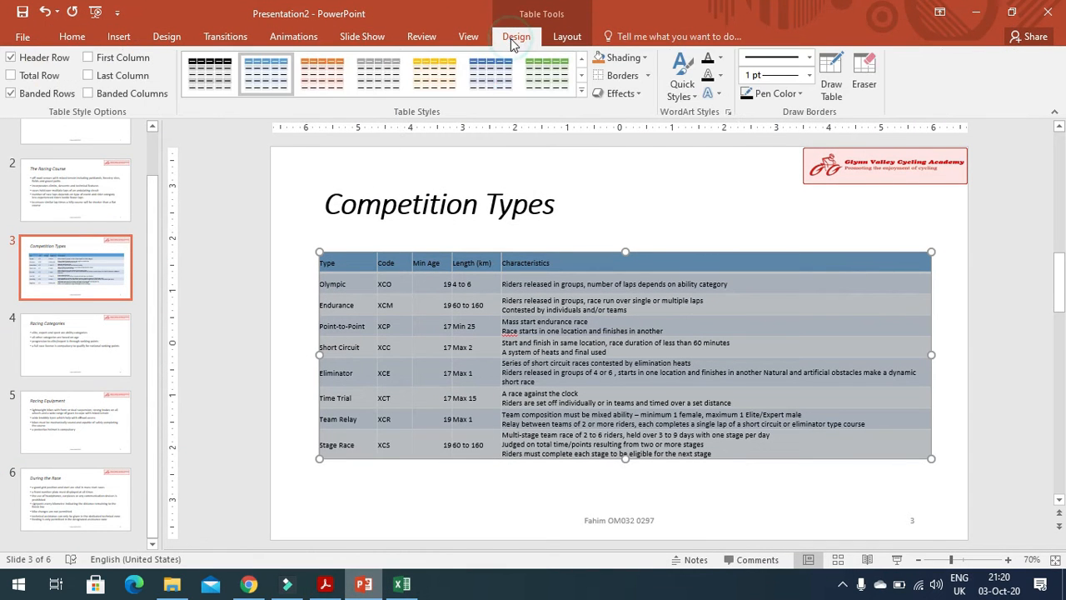
{"action": "left_click", "coordinate": [582, 66]}
{"action": "left_click", "coordinate": [583, 66]}
{"action": "left_click", "coordinate": [582, 67]}
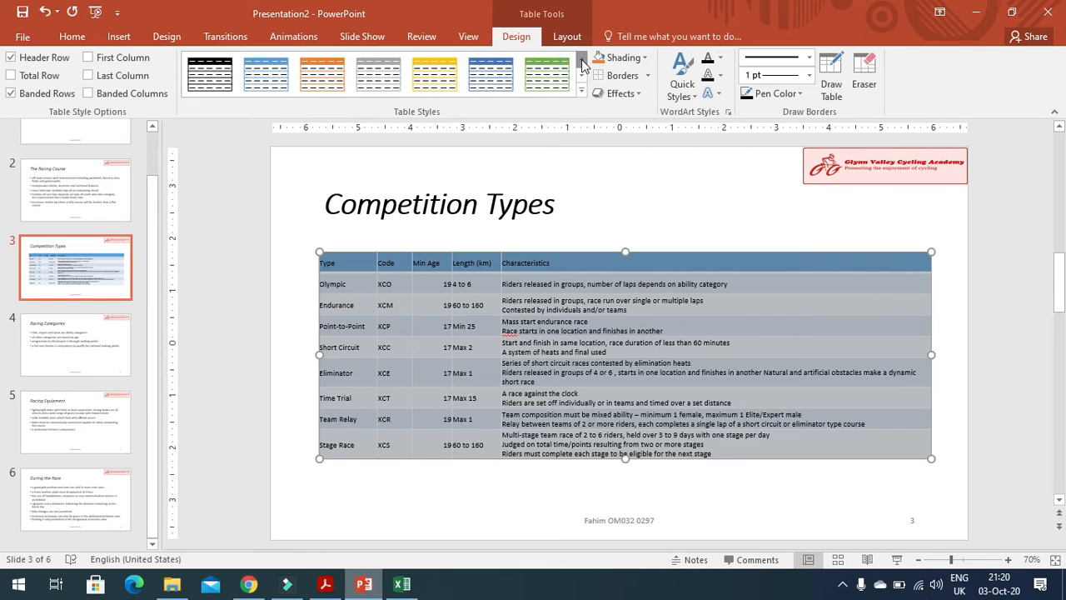
{"action": "left_click", "coordinate": [582, 67]}
{"action": "left_click", "coordinate": [204, 74]}
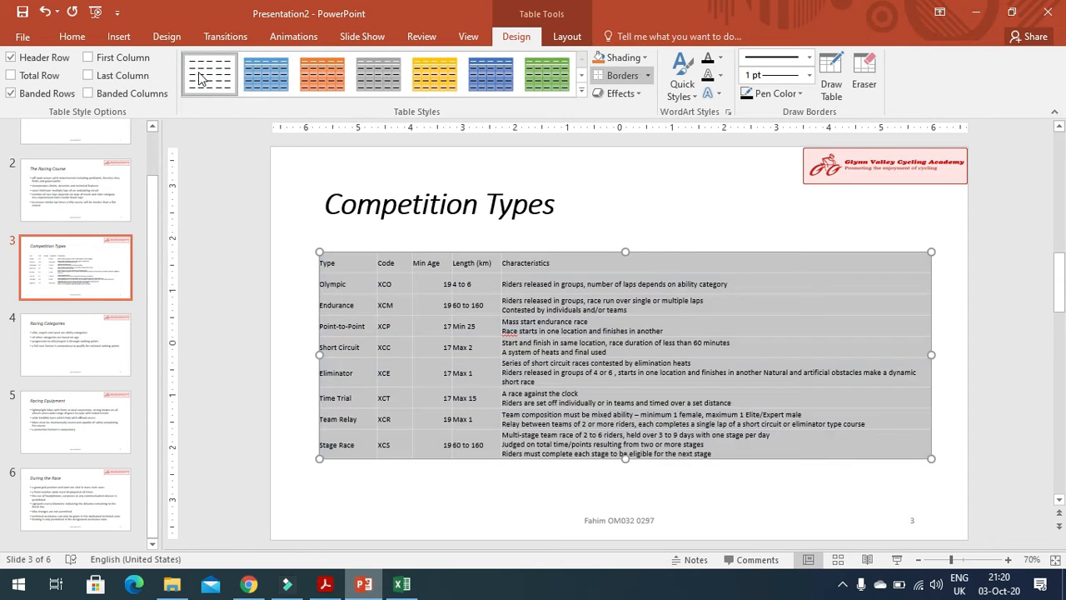
Apply All Borders to the whole table, and check this against the gridlines requirement of question 36 in the exam paper PDF
{"action": "left_click", "coordinate": [647, 78]}
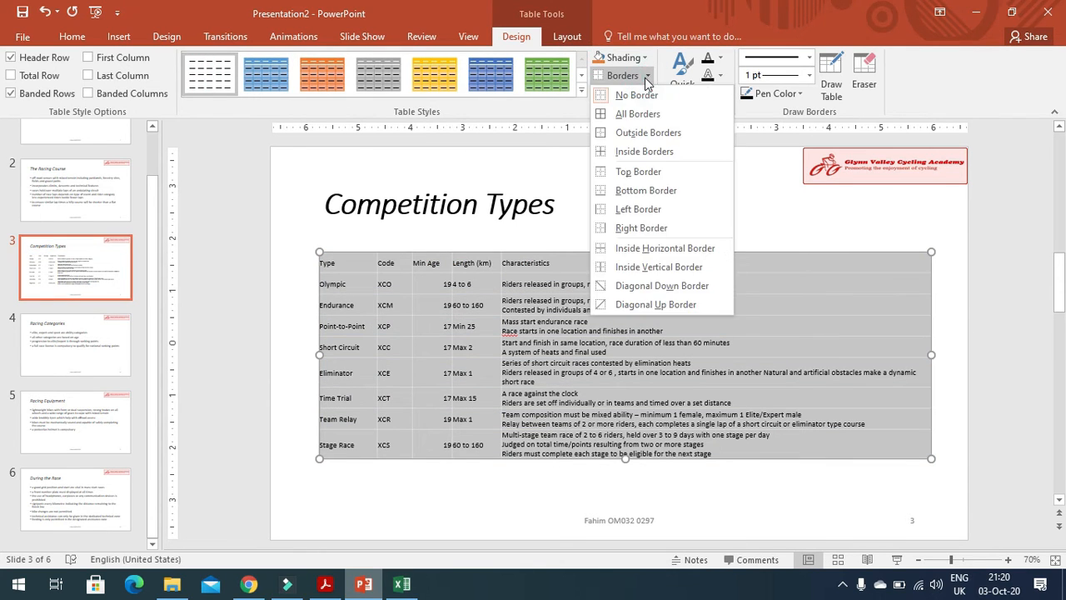
{"action": "left_click", "coordinate": [629, 112]}
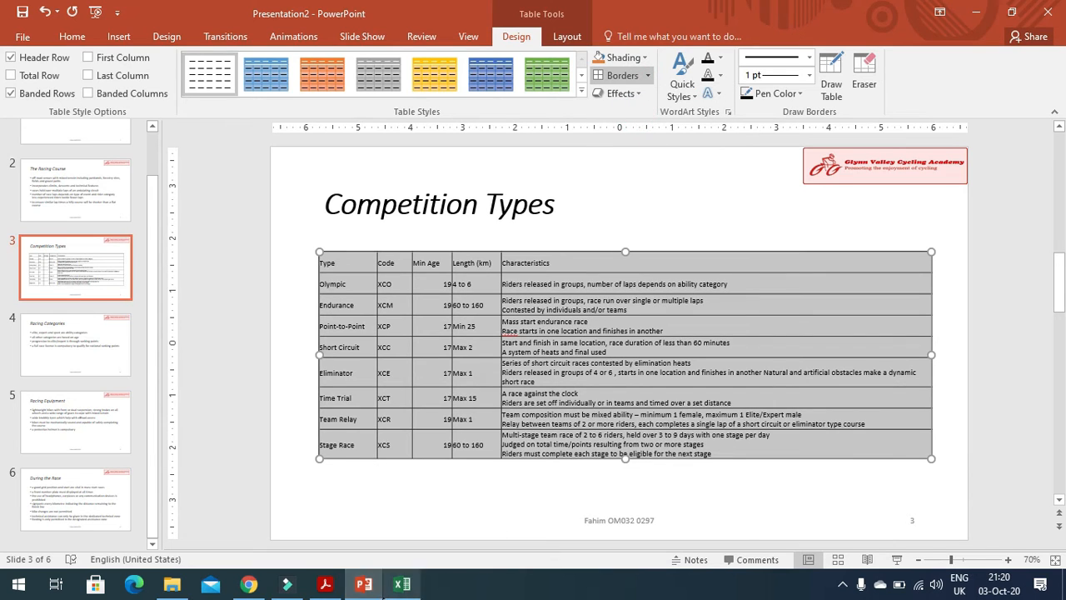
{"action": "left_click", "coordinate": [402, 583]}
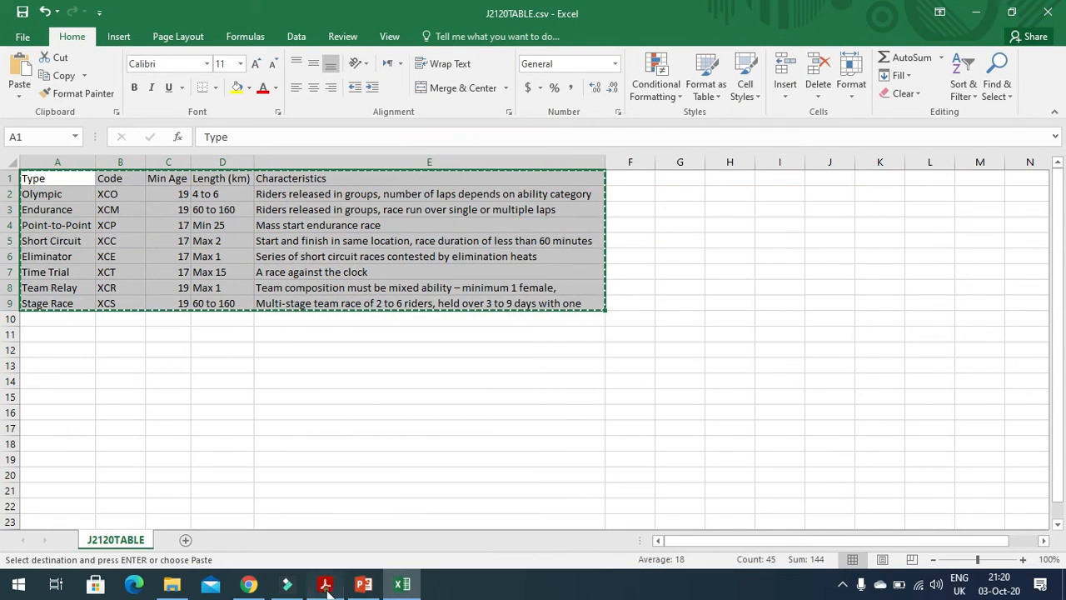
{"action": "left_click", "coordinate": [324, 583]}
{"action": "scroll", "coordinate": [260, 421], "scroll_direction": "down", "scroll_amount": 1}
{"action": "left_click_drag", "start_coordinate": [238, 419], "coordinate": [713, 420]}
Read question 37 in the exam paper PDF, and insert a new row above the header row of the PowerPoint table
{"action": "scroll", "coordinate": [492, 475], "scroll_direction": "down", "scroll_amount": 4}
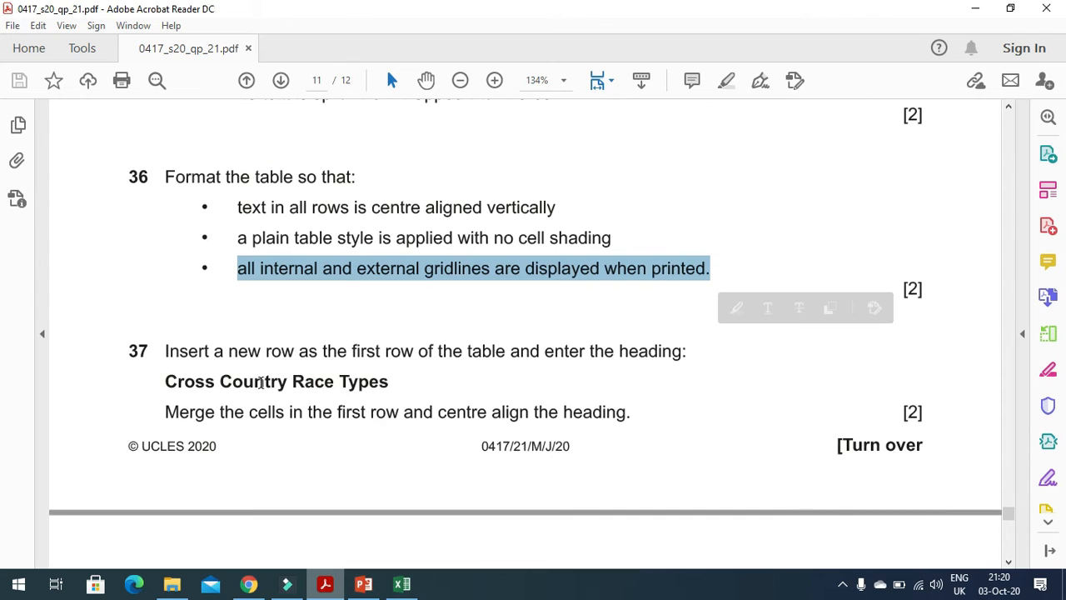
{"action": "left_click_drag", "start_coordinate": [167, 351], "coordinate": [683, 353]}
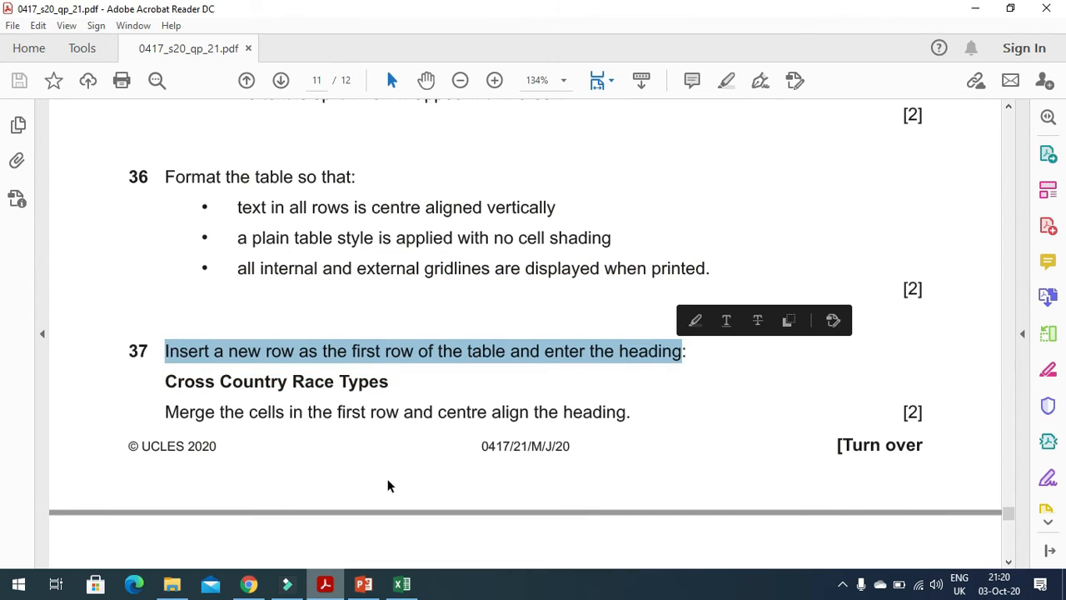
{"action": "left_click", "coordinate": [325, 588]}
{"action": "left_click", "coordinate": [357, 258]}
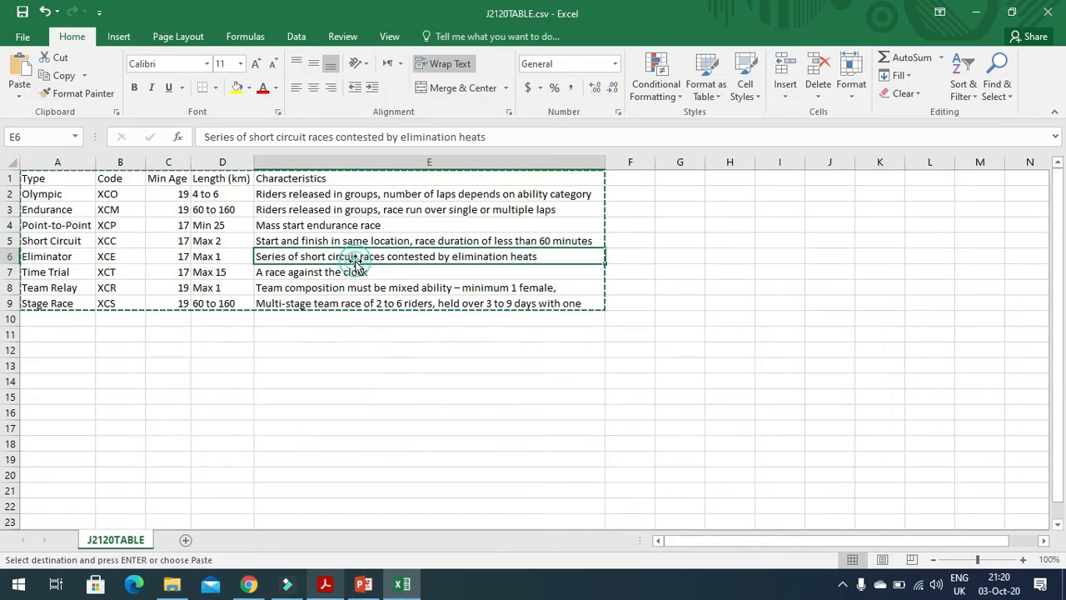
{"action": "left_click", "coordinate": [363, 583]}
{"action": "left_click", "coordinate": [336, 264]}
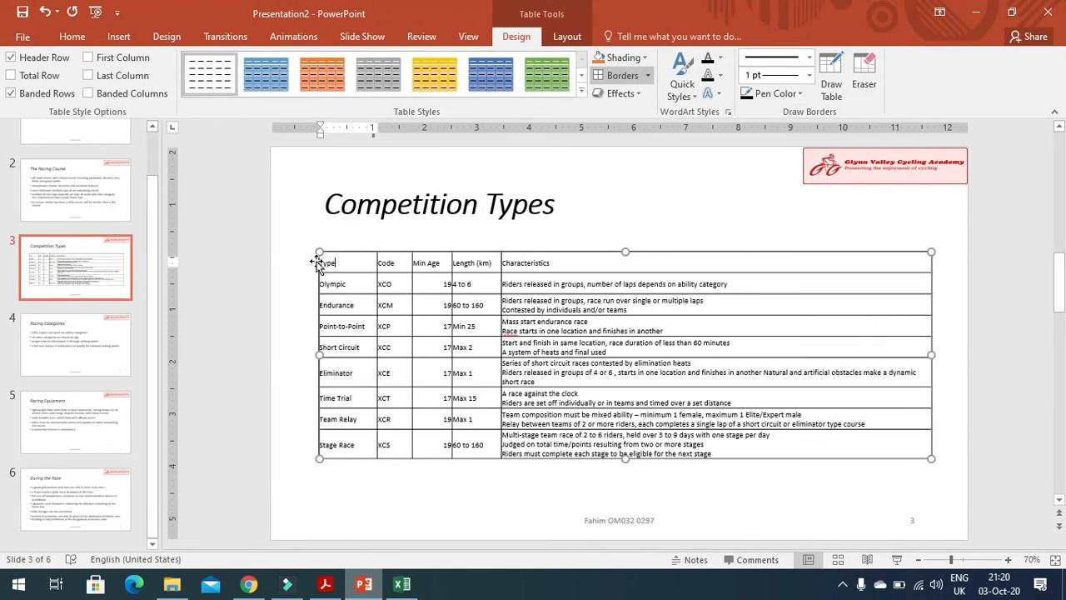
{"action": "left_click", "coordinate": [308, 262]}
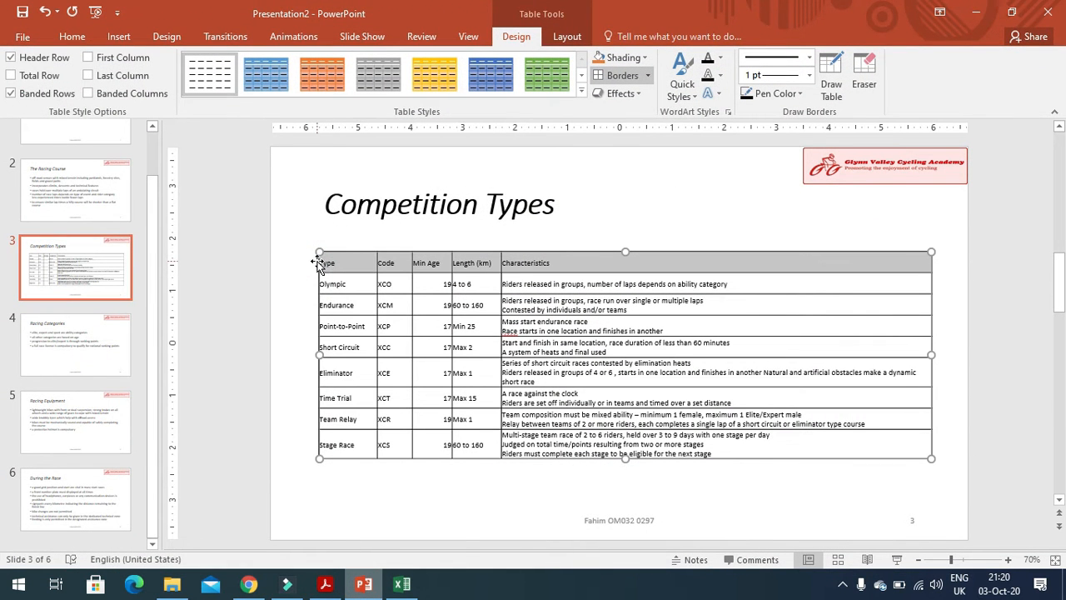
{"action": "right_click", "coordinate": [328, 260]}
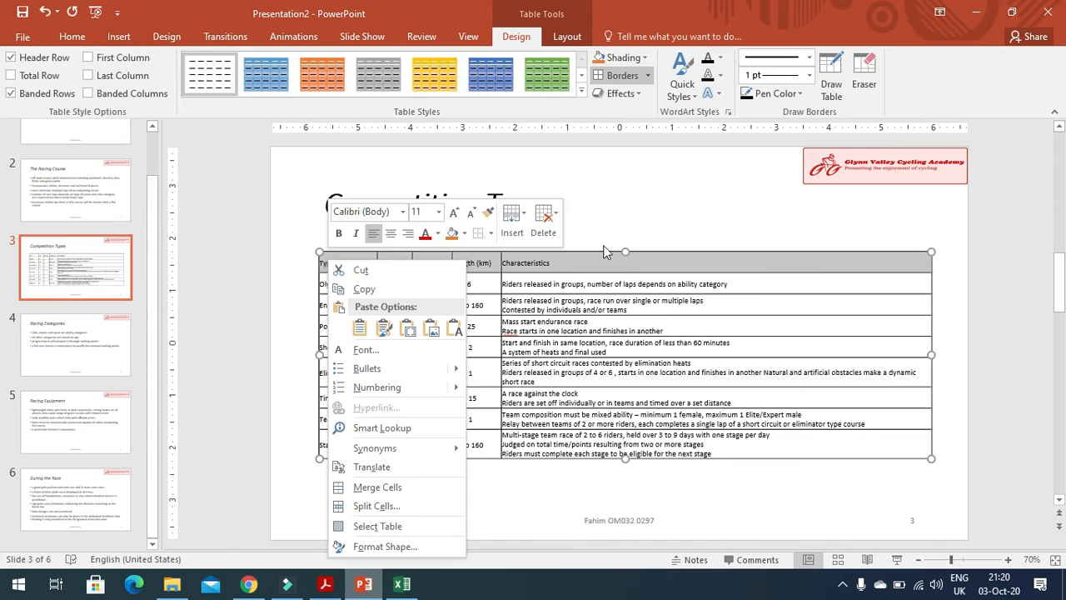
{"action": "left_click", "coordinate": [570, 264]}
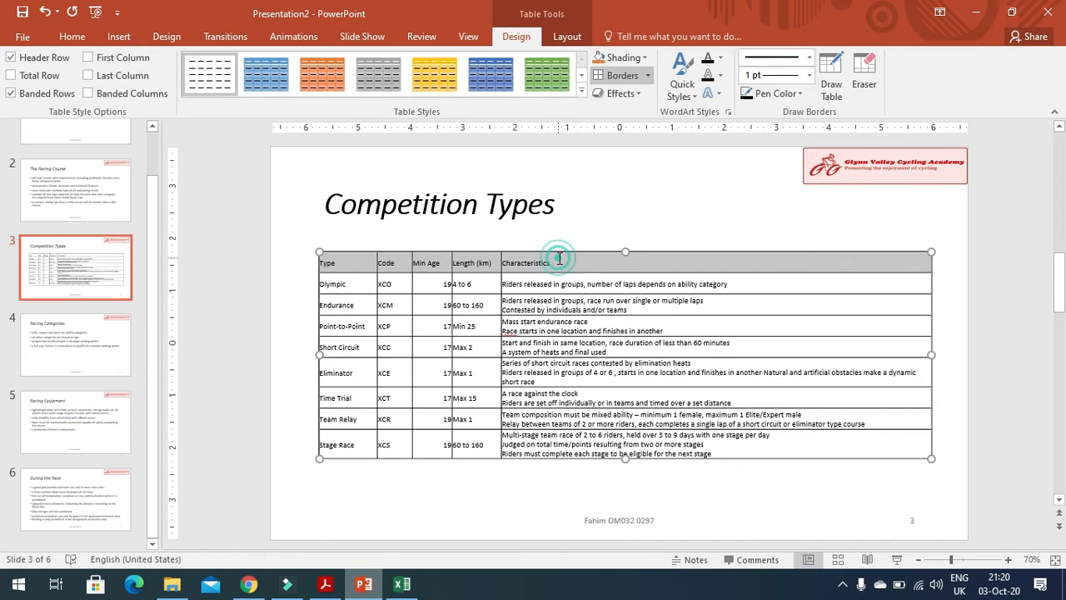
{"action": "left_click", "coordinate": [560, 262]}
{"action": "right_click", "coordinate": [559, 262]}
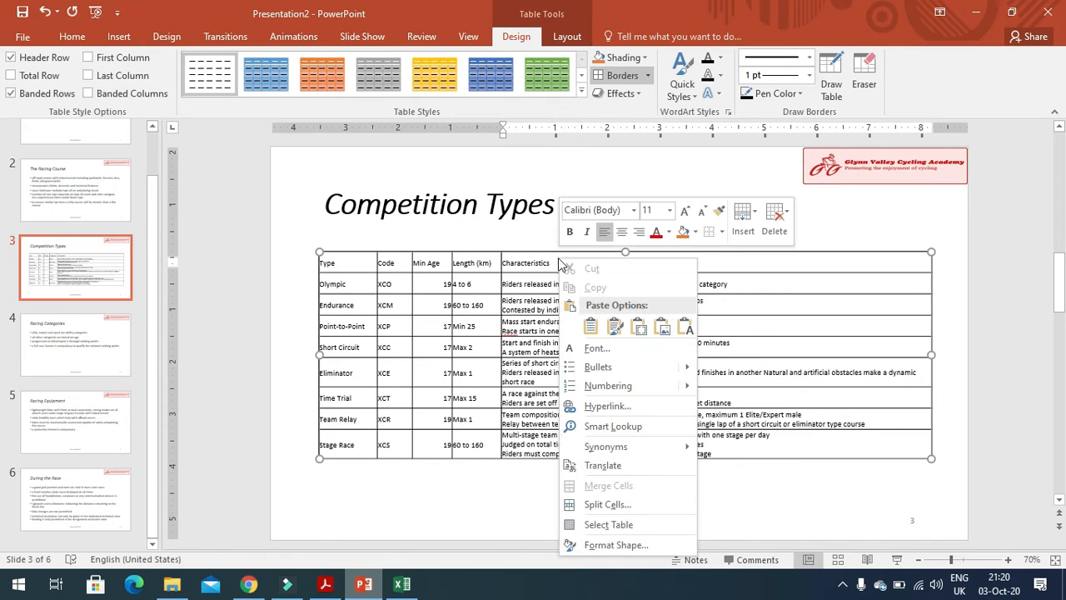
{"action": "left_click", "coordinate": [743, 218]}
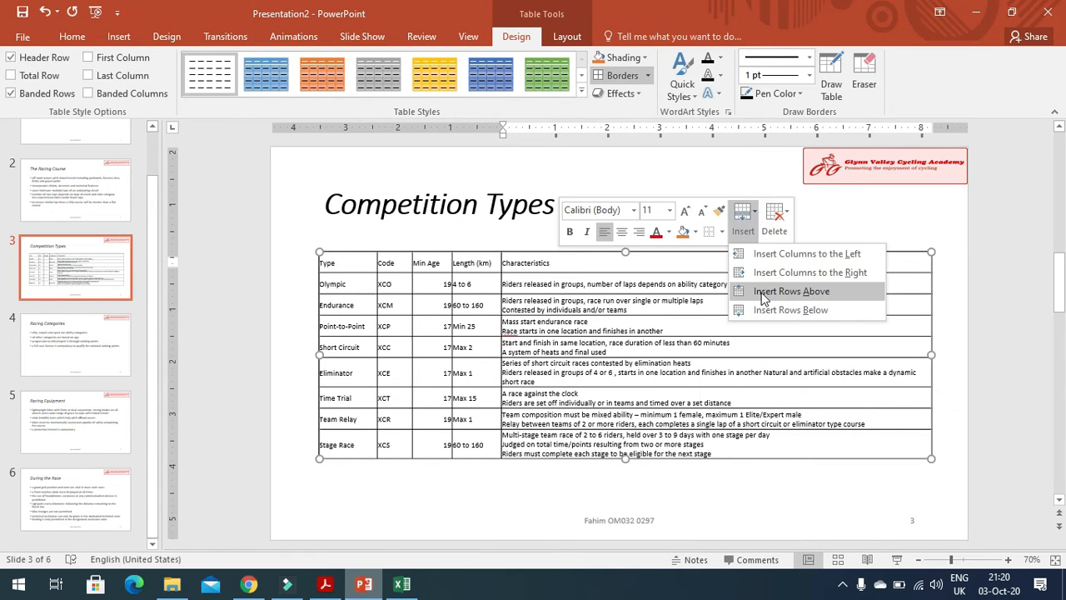
{"action": "left_click", "coordinate": [766, 291]}
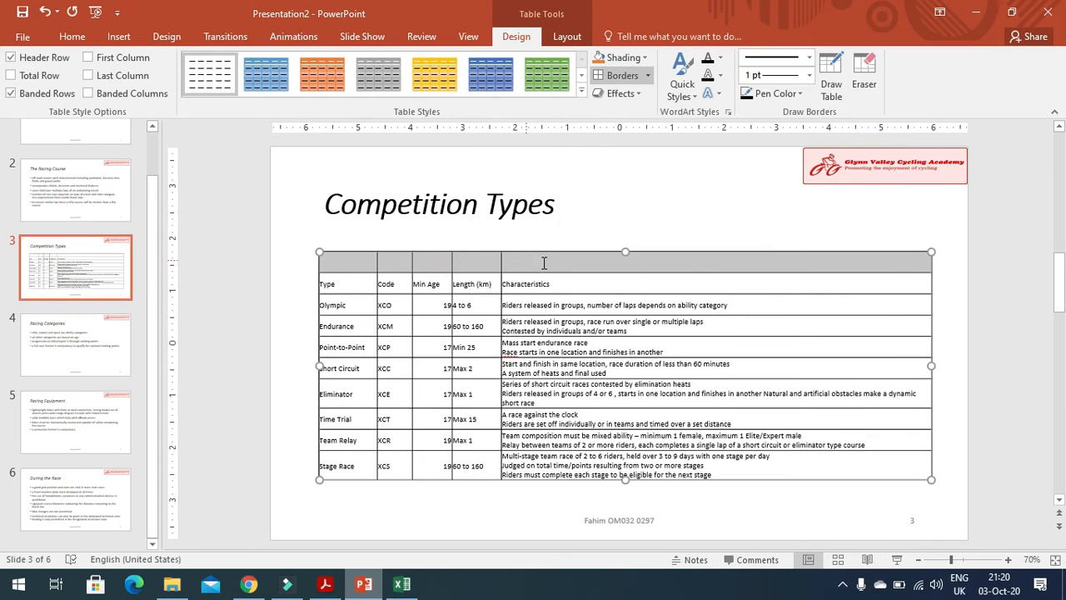
Switch to the exam paper PDF and copy the heading Cross Country Race Types from question 37
{"action": "left_click", "coordinate": [325, 585]}
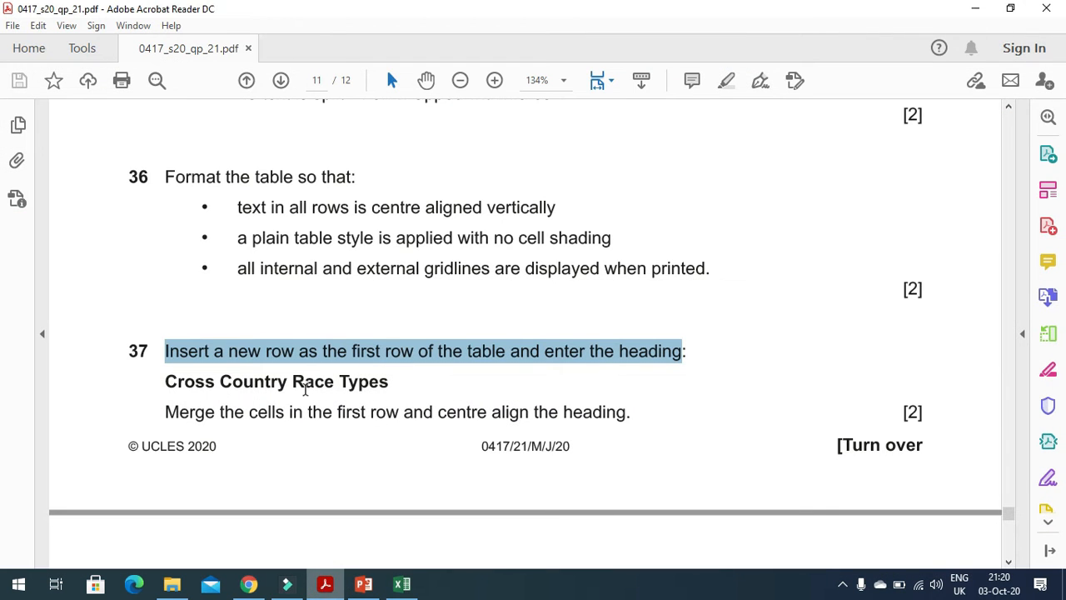
{"action": "left_click_drag", "start_coordinate": [166, 383], "coordinate": [384, 390]}
{"action": "key", "text": "ctrl+c"}
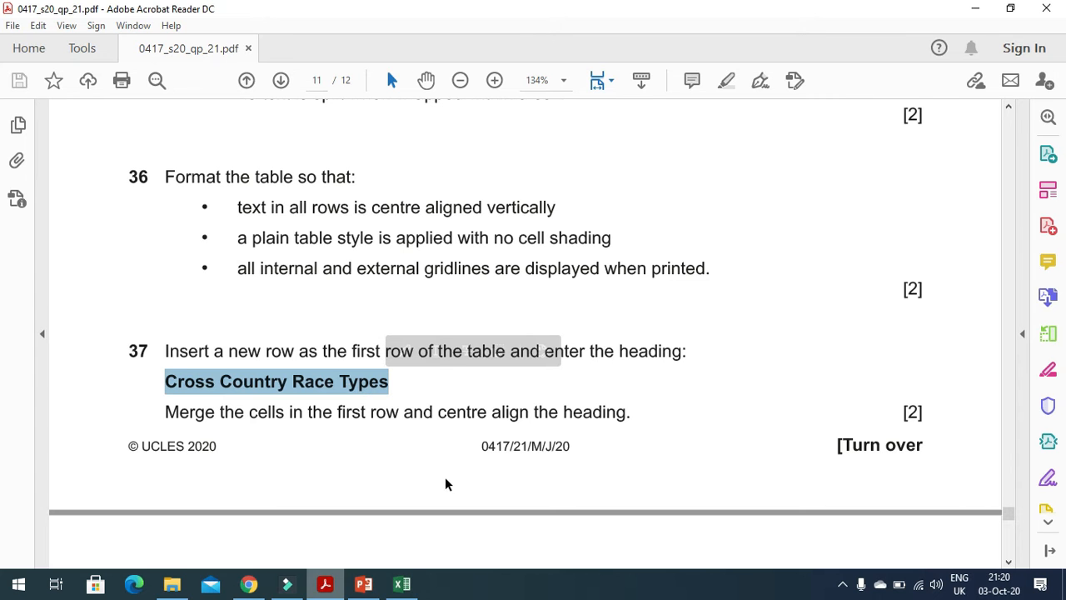
Check question 37's merge and alignment instruction, and merge the cells in the first row of the PowerPoint table
{"action": "left_click_drag", "start_coordinate": [164, 411], "coordinate": [594, 420]}
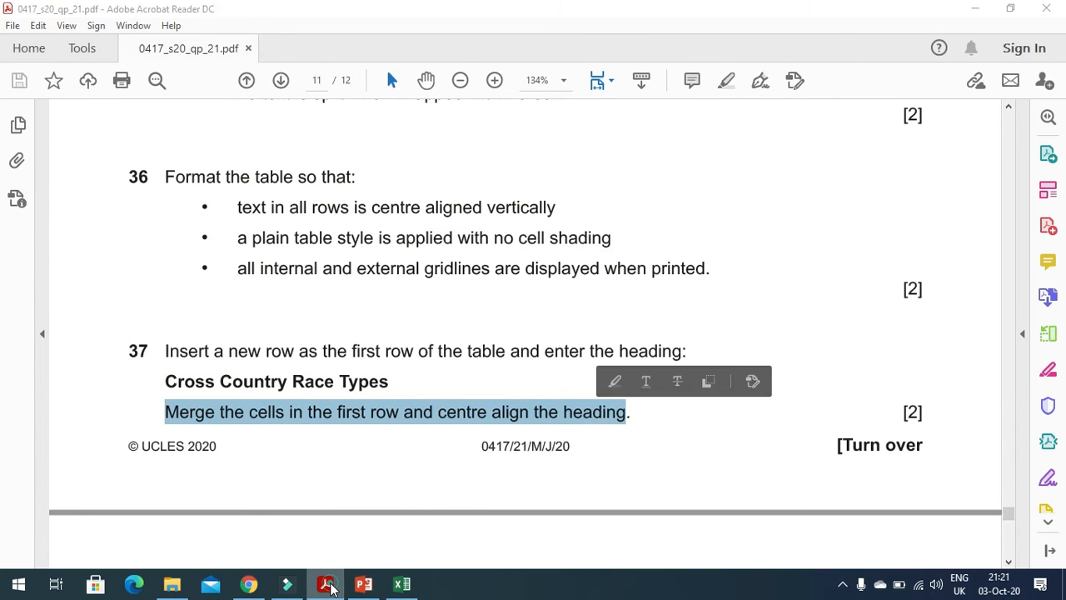
{"action": "left_click", "coordinate": [363, 583]}
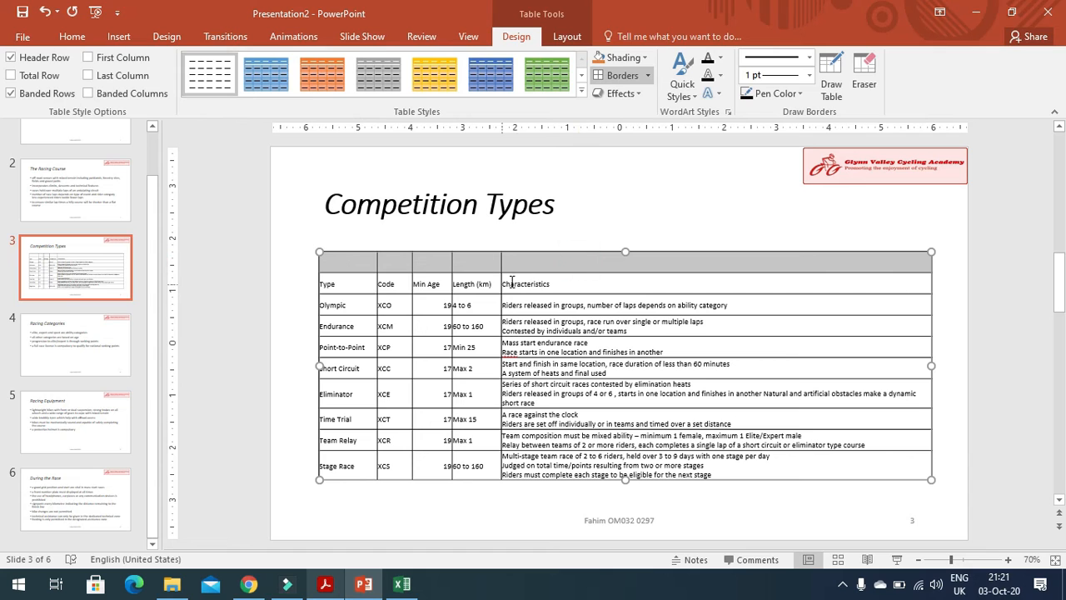
{"action": "left_click", "coordinate": [584, 267]}
{"action": "left_click_drag", "start_coordinate": [556, 257], "coordinate": [367, 262]}
{"action": "right_click", "coordinate": [526, 261]}
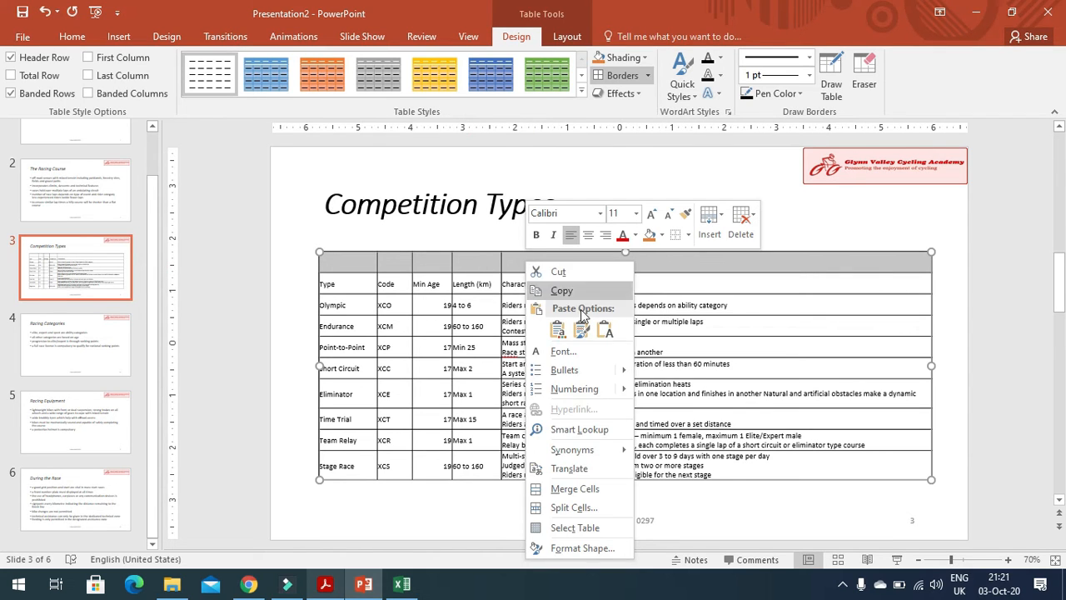
{"action": "left_click", "coordinate": [593, 488]}
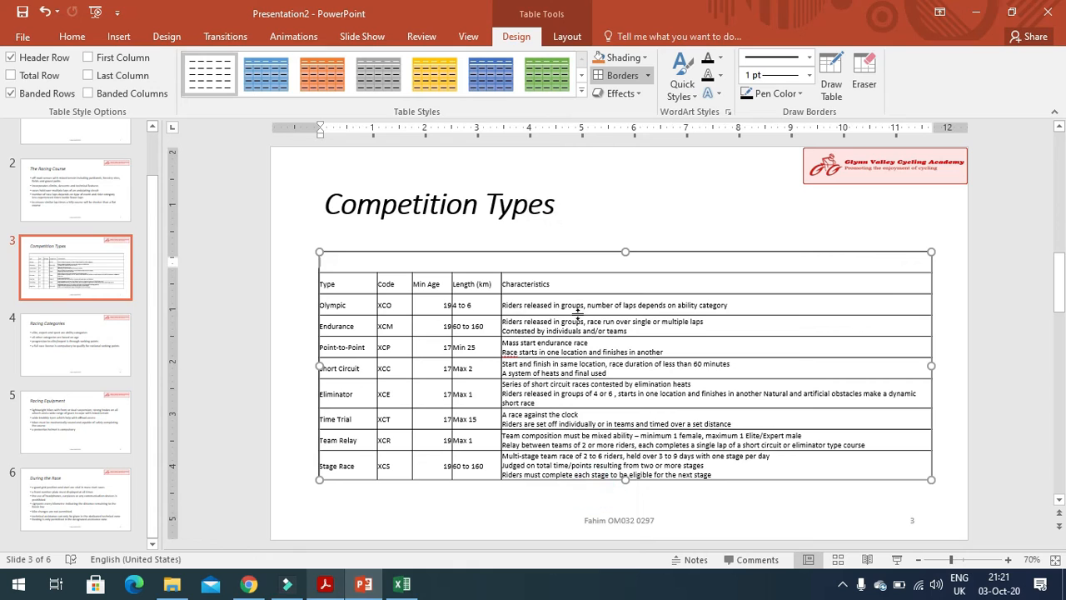
Paste the heading Cross Country Race Types into the merged first row and centre it horizontally
{"action": "key", "text": "ctrl+v"}
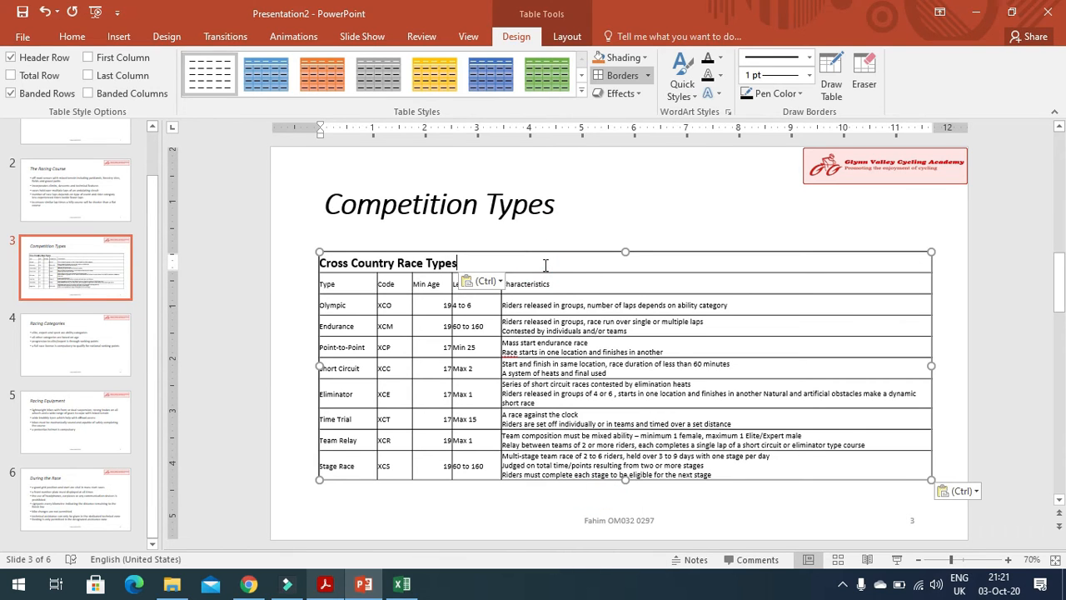
{"action": "left_click", "coordinate": [71, 37]}
{"action": "left_click", "coordinate": [428, 90]}
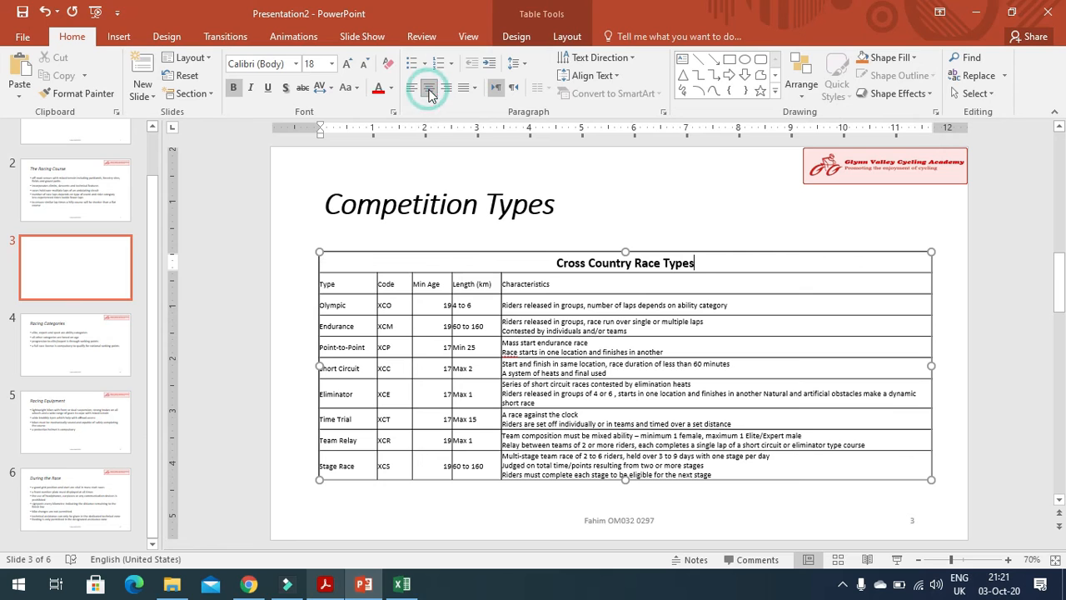
Consult question 38 in the exam paper PDF, and format rows 1 and 2 of the PowerPoint table as bold with an 18 point font size
{"action": "left_click", "coordinate": [326, 584]}
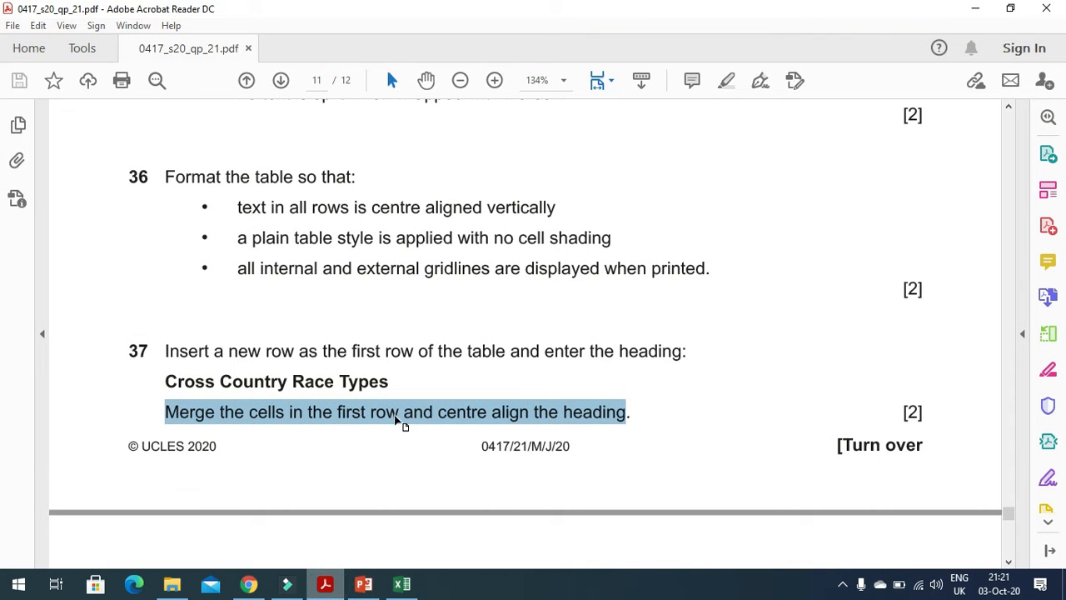
{"action": "scroll", "coordinate": [395, 412], "scroll_direction": "down", "scroll_amount": 4}
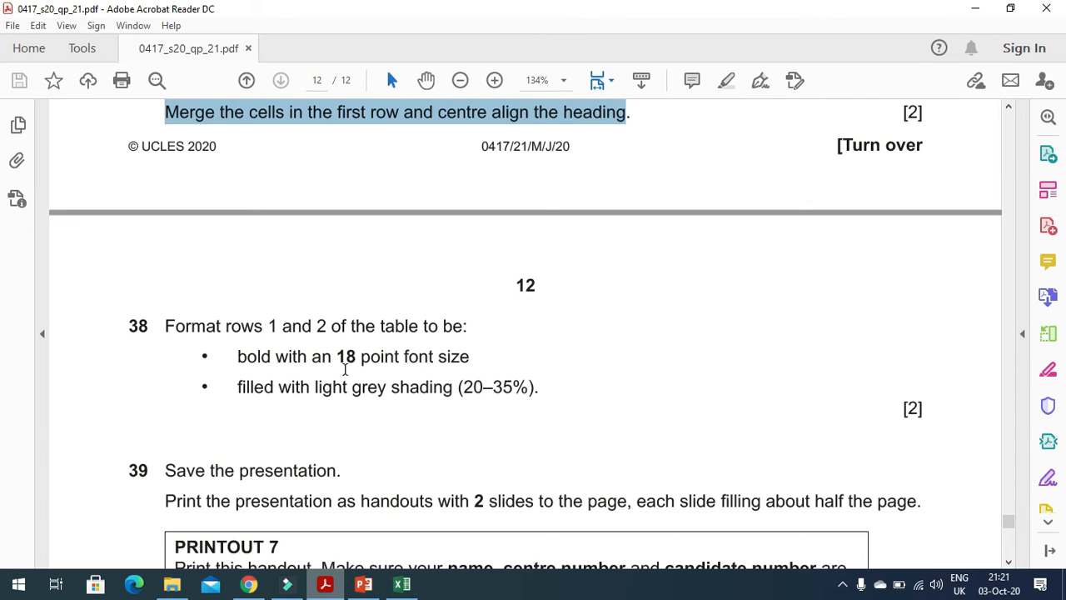
{"action": "left_click", "coordinate": [327, 586]}
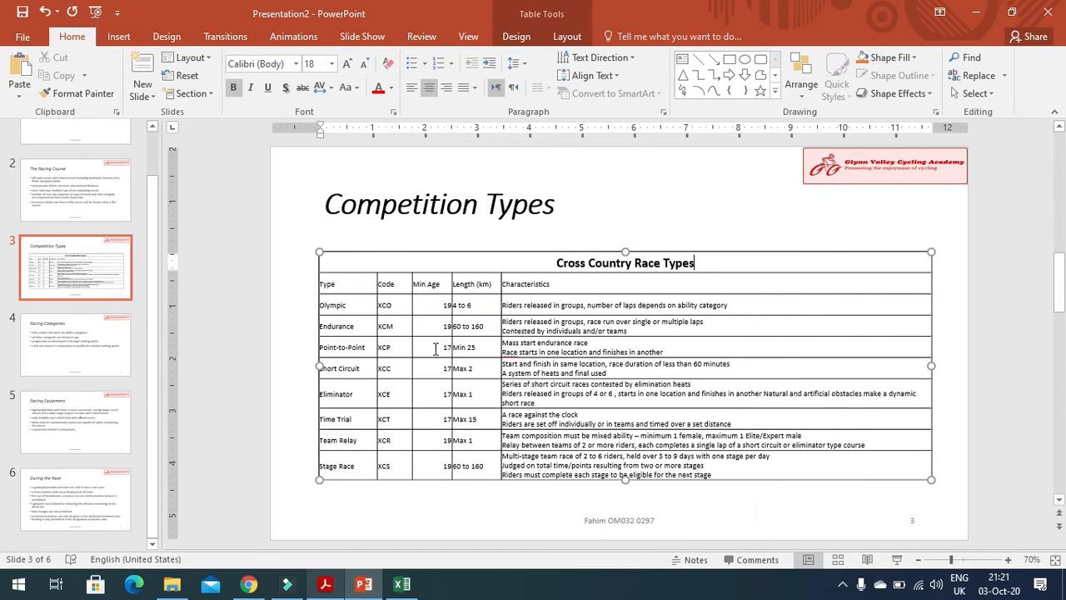
{"action": "left_click", "coordinate": [327, 586]}
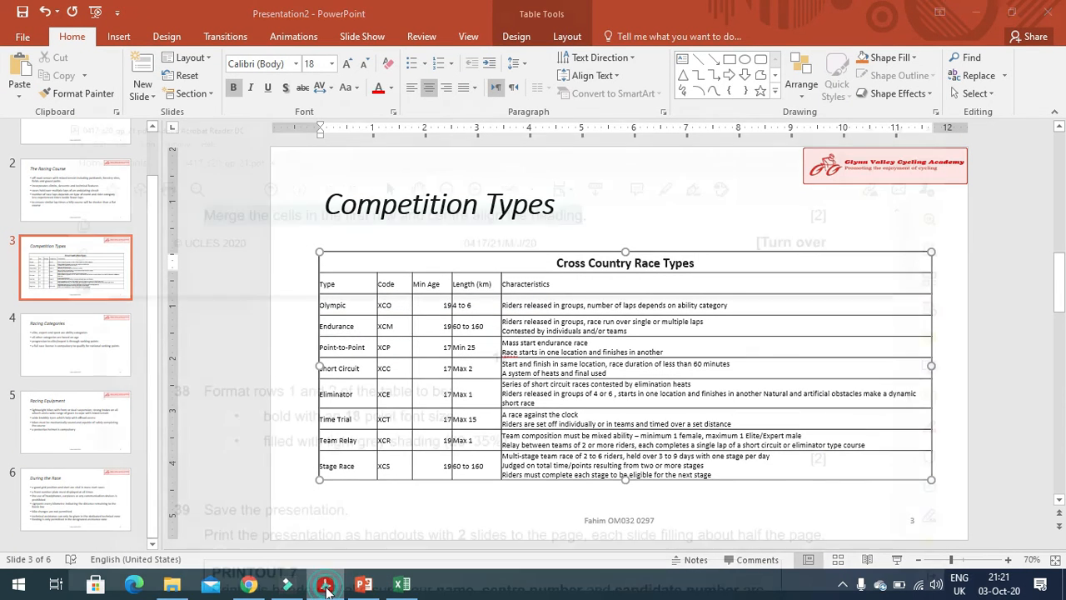
{"action": "left_click", "coordinate": [327, 586]}
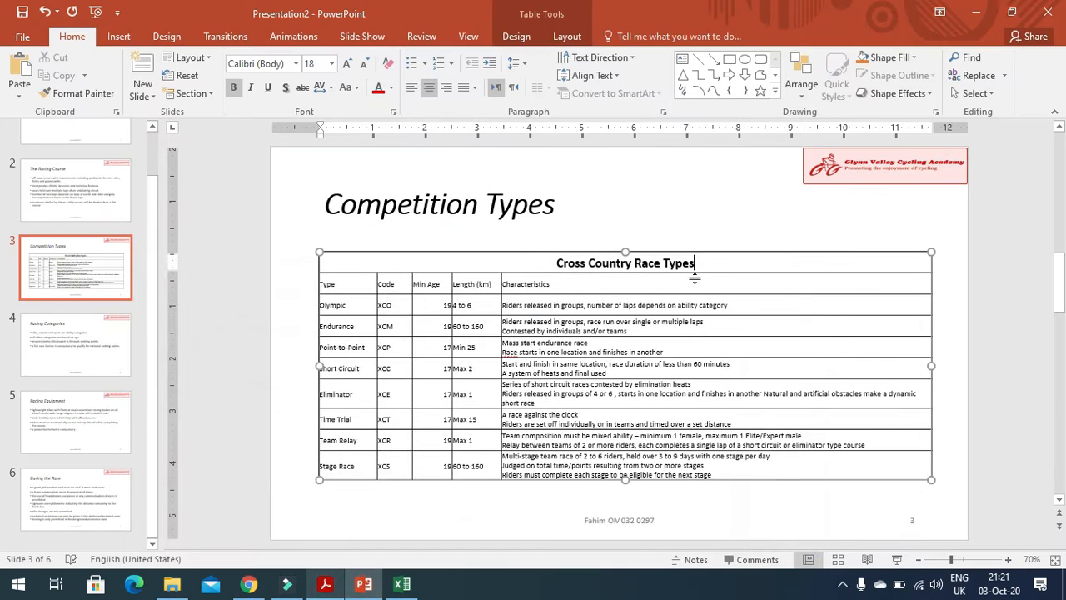
{"action": "left_click_drag", "start_coordinate": [691, 280], "coordinate": [331, 266]}
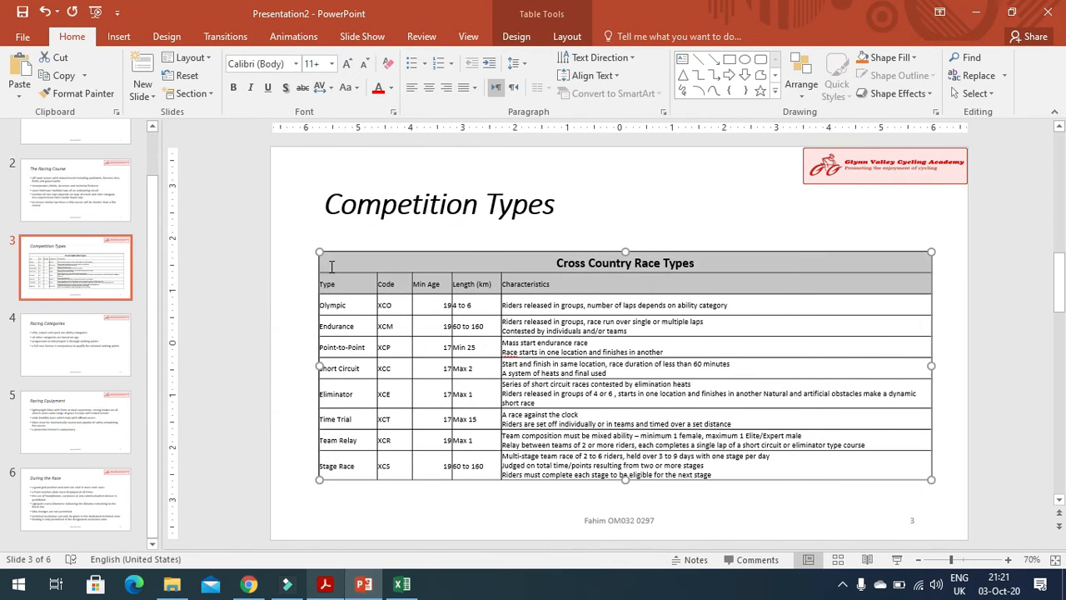
{"action": "left_click", "coordinate": [234, 88]}
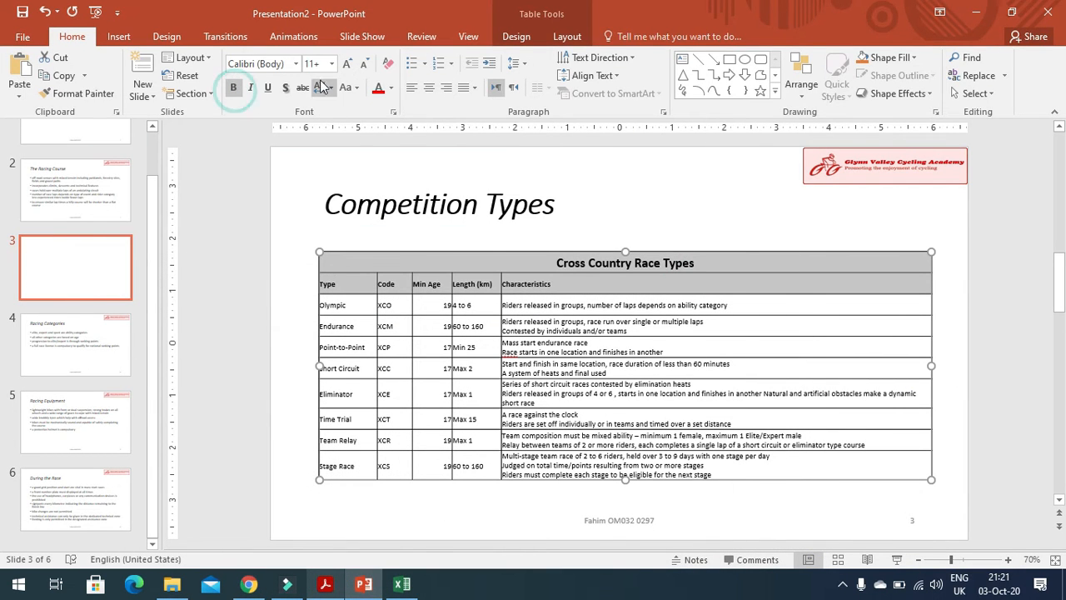
{"action": "left_click", "coordinate": [331, 67]}
{"action": "left_click", "coordinate": [317, 200]}
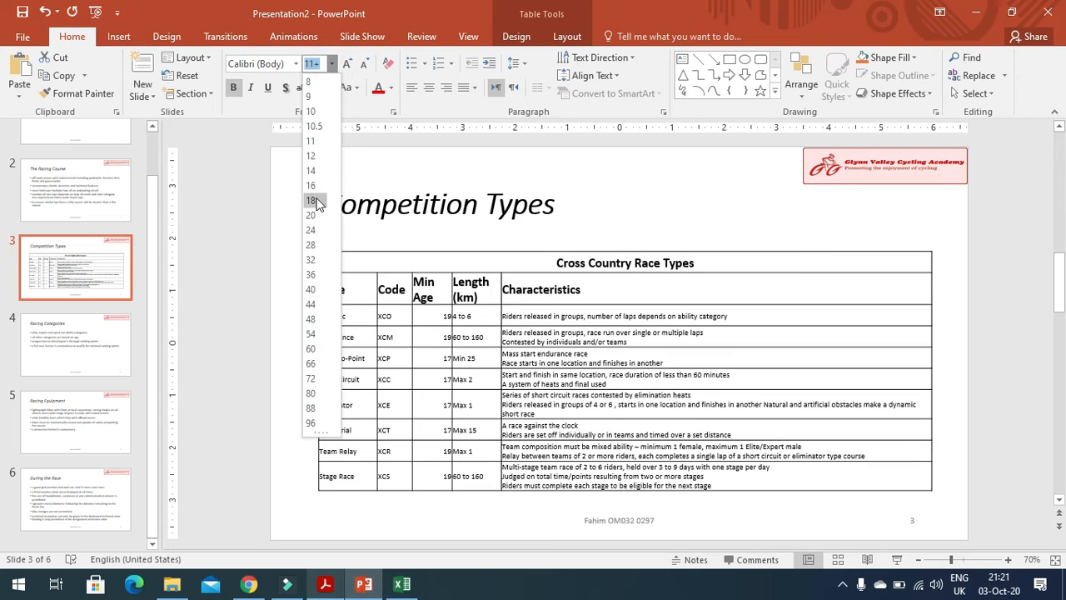
Check question 38's shading requirement in the exam paper PDF, and fill rows 1 and 2 of the PowerPoint table with light grey
{"action": "left_click", "coordinate": [325, 585]}
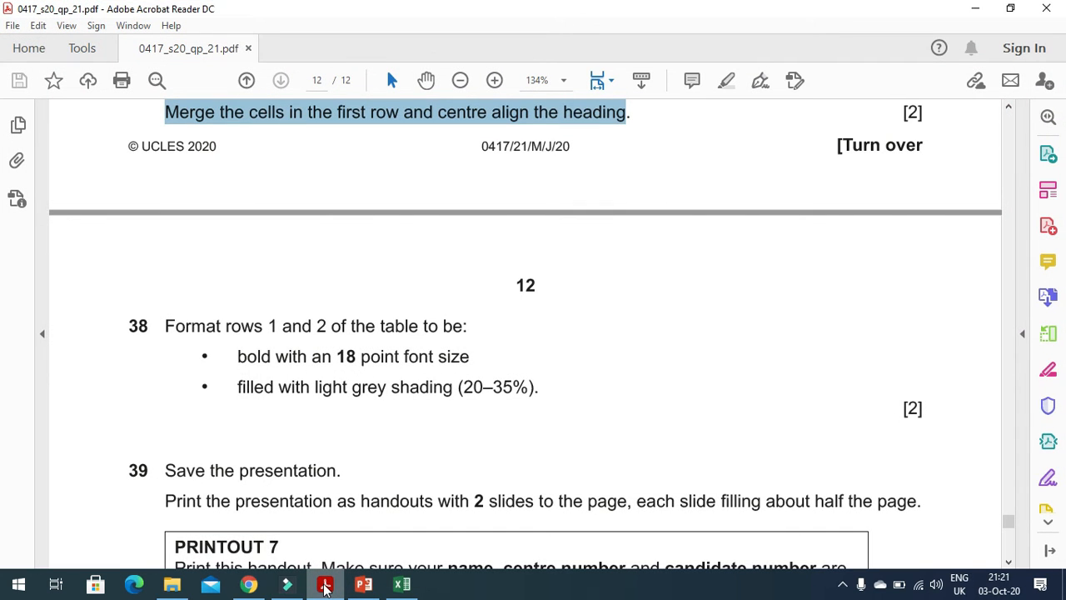
{"action": "left_click", "coordinate": [325, 587]}
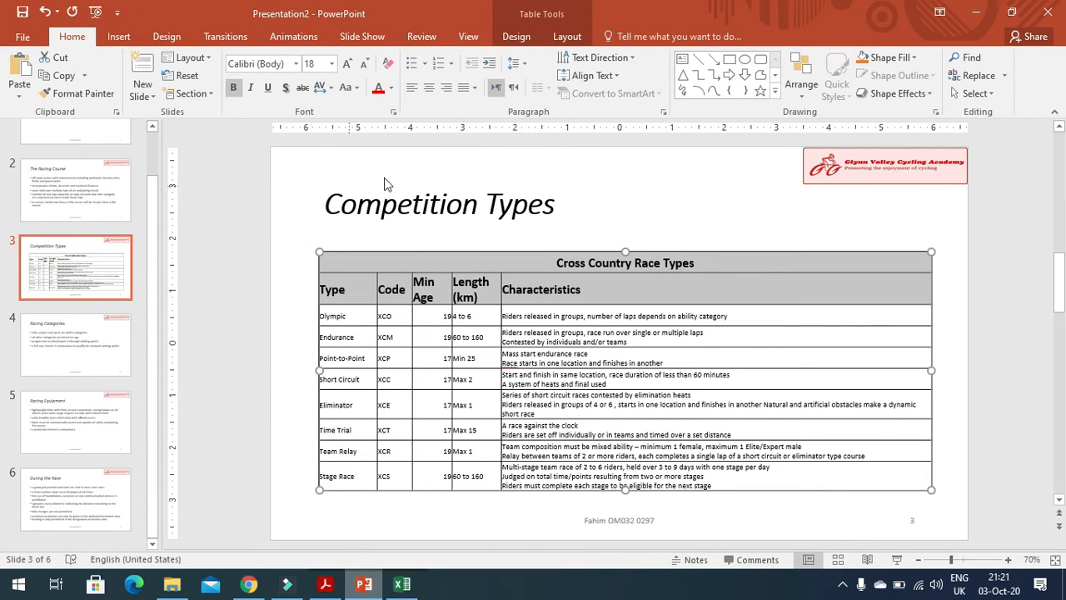
{"action": "right_click", "coordinate": [465, 259]}
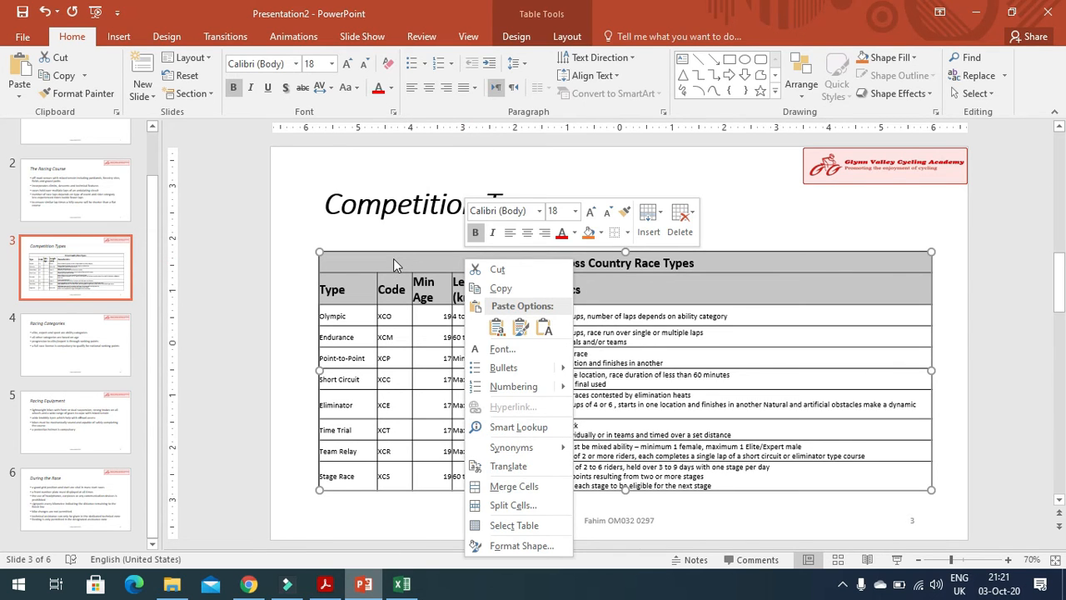
{"action": "left_click", "coordinate": [522, 38]}
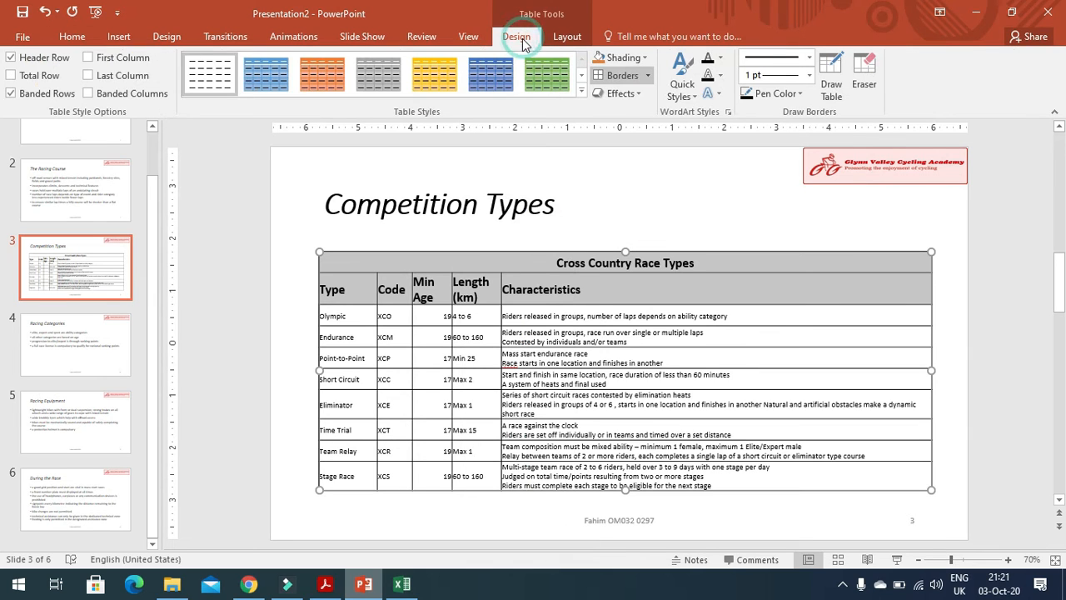
{"action": "left_click", "coordinate": [645, 57]}
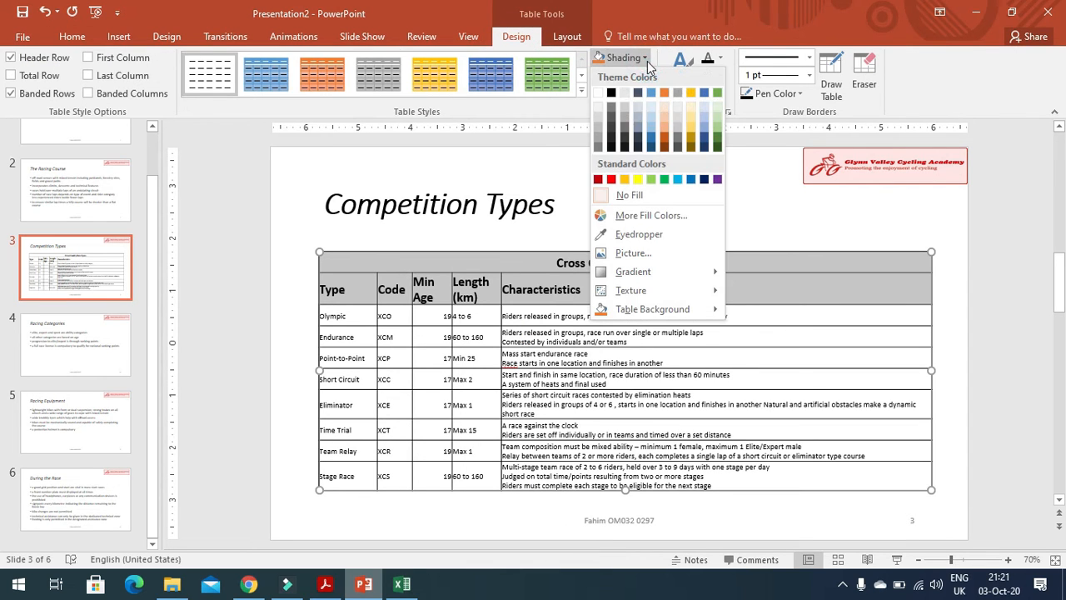
{"action": "left_click", "coordinate": [599, 130]}
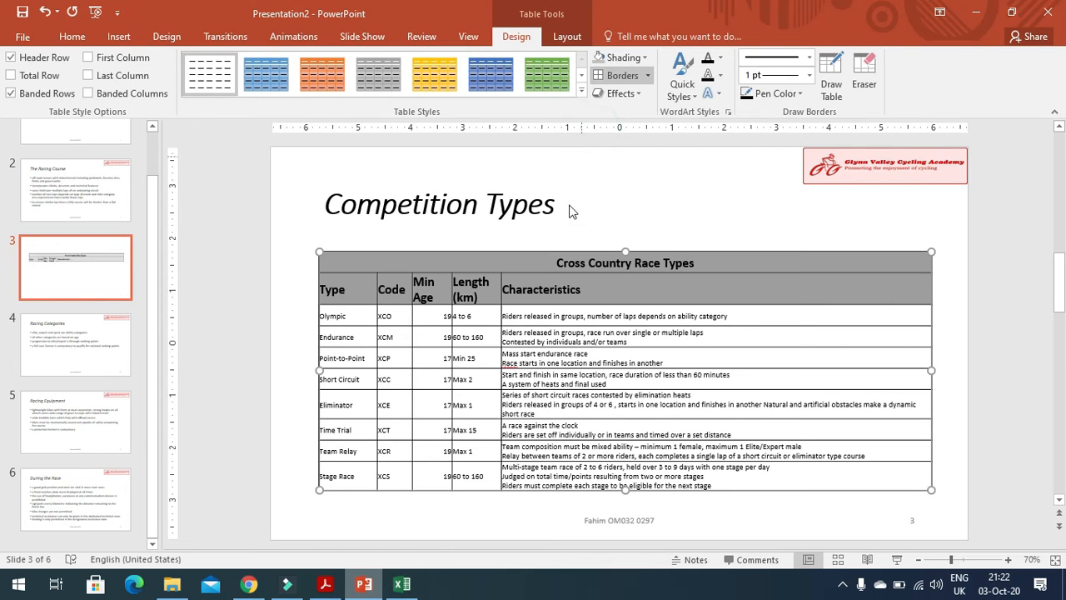
Read on to question 39 in the exam paper PDF, and set all PowerPoint table rows below the two heading rows to 14 point
{"action": "left_click", "coordinate": [325, 584]}
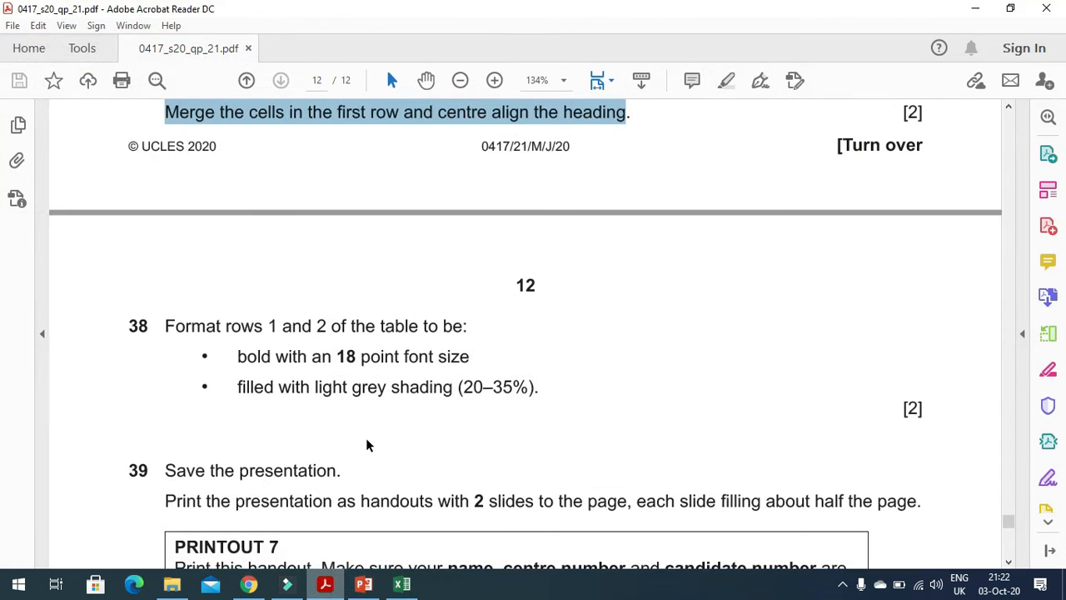
{"action": "scroll", "coordinate": [365, 437], "scroll_direction": "down", "scroll_amount": 2}
{"action": "scroll", "coordinate": [365, 437], "scroll_direction": "down", "scroll_amount": 2}
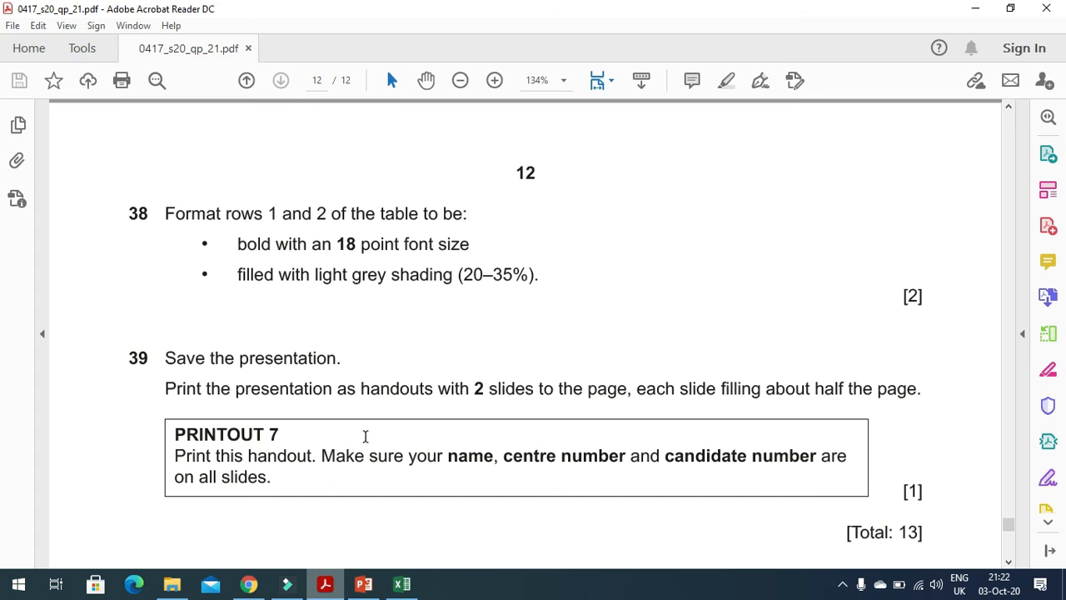
{"action": "left_click", "coordinate": [326, 585]}
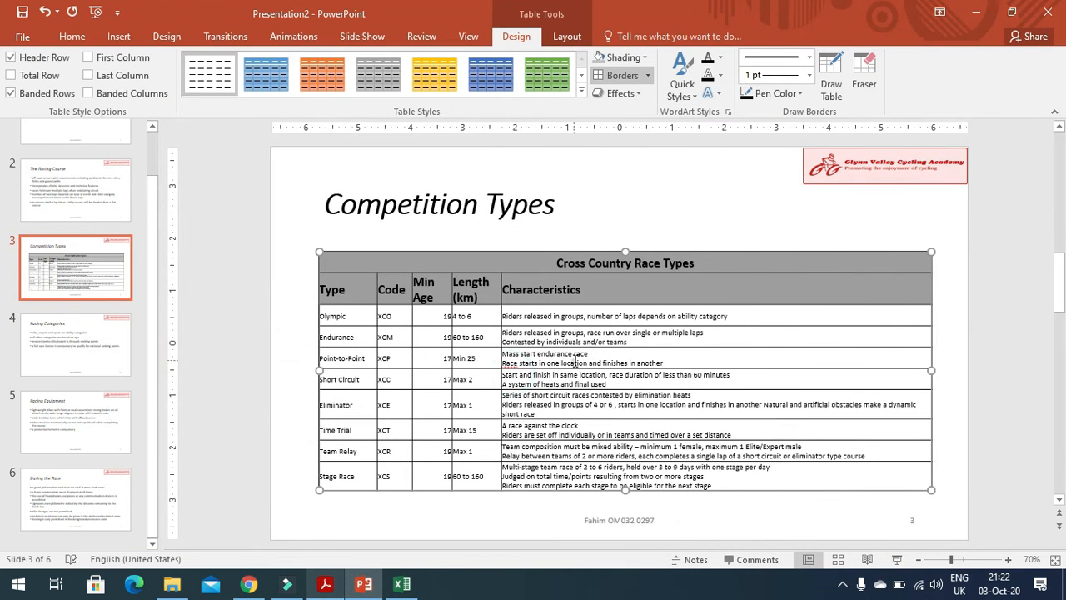
{"action": "left_click", "coordinate": [574, 363]}
{"action": "left_click", "coordinate": [323, 316]}
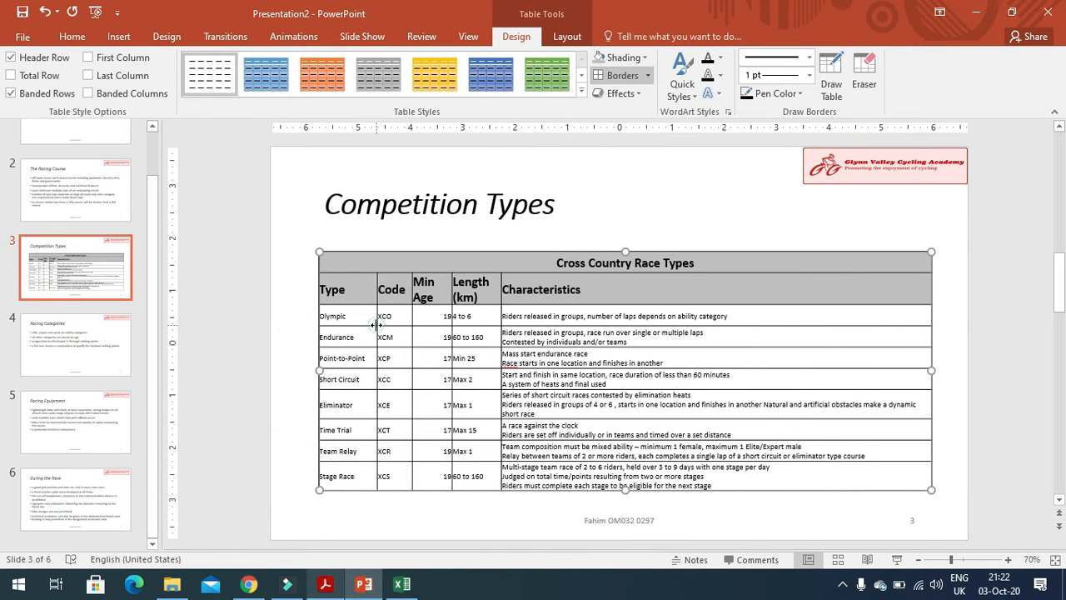
{"action": "mouse_move", "coordinate": [329, 312]}
{"action": "left_mouse_down"}
{"action": "mouse_move", "coordinate": [500, 321]}
{"action": "mouse_move", "coordinate": [715, 476]}
{"action": "left_mouse_up"}
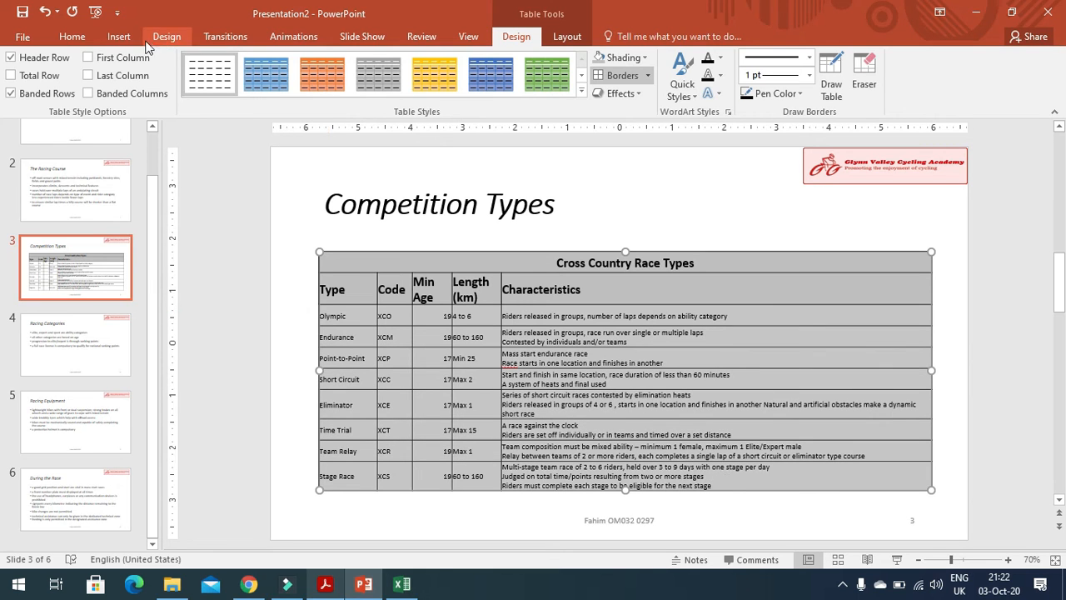
{"action": "left_click", "coordinate": [89, 42]}
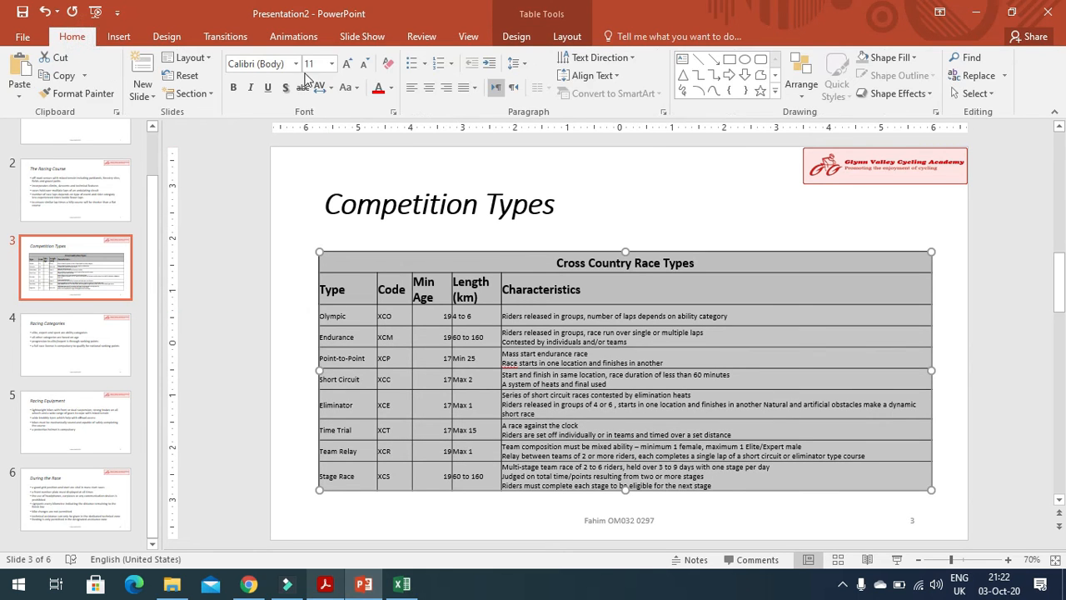
{"action": "left_click", "coordinate": [331, 64]}
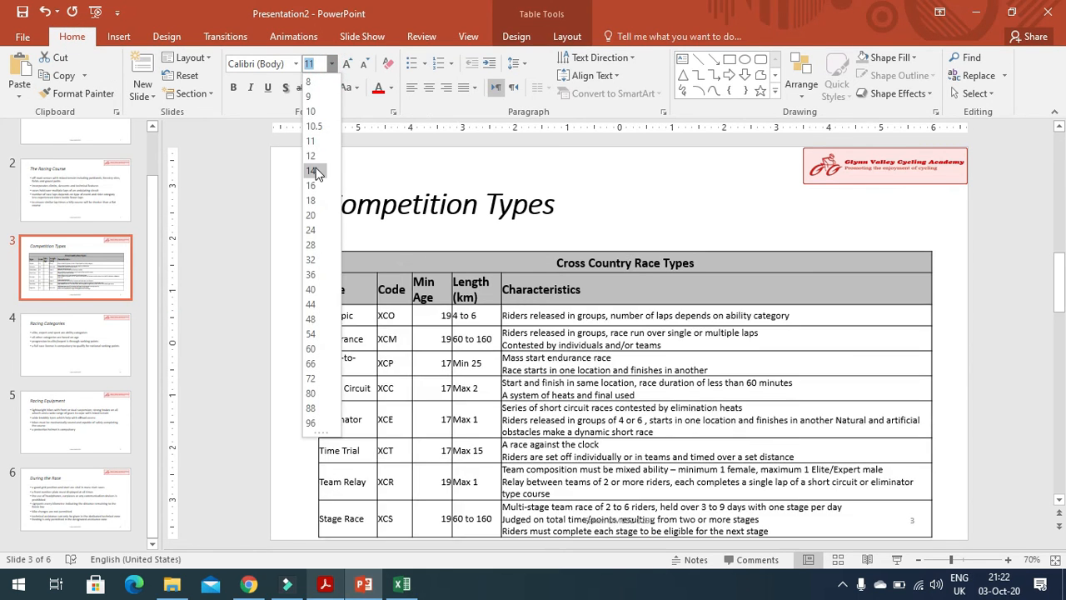
{"action": "left_click", "coordinate": [312, 171]}
{"action": "scroll", "coordinate": [630, 350], "scroll_direction": "down", "scroll_amount": 1}
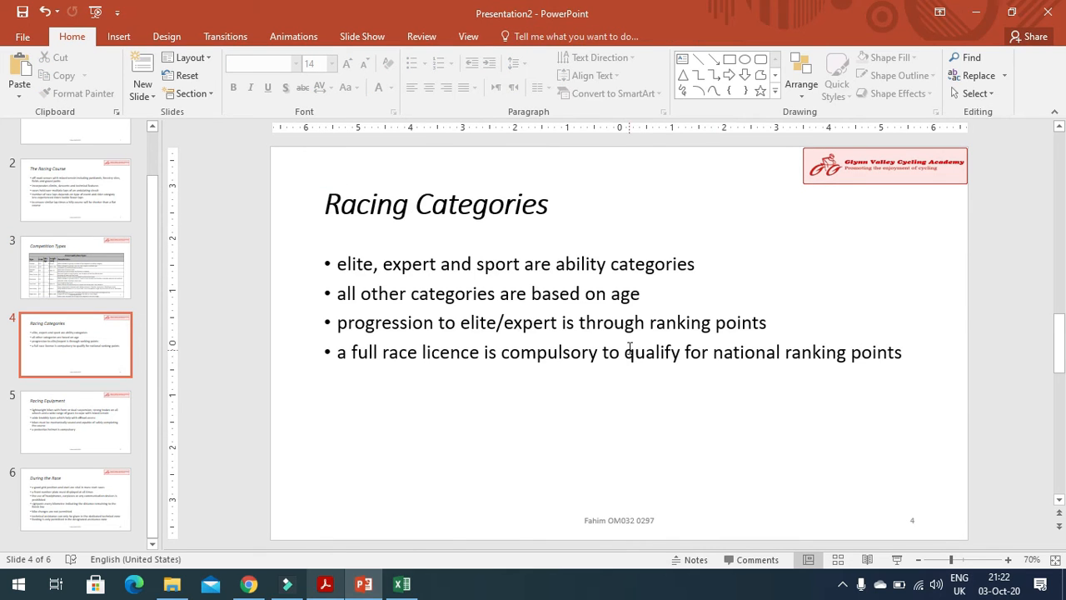
{"action": "scroll", "coordinate": [281, 334], "scroll_direction": "up", "scroll_amount": 1}
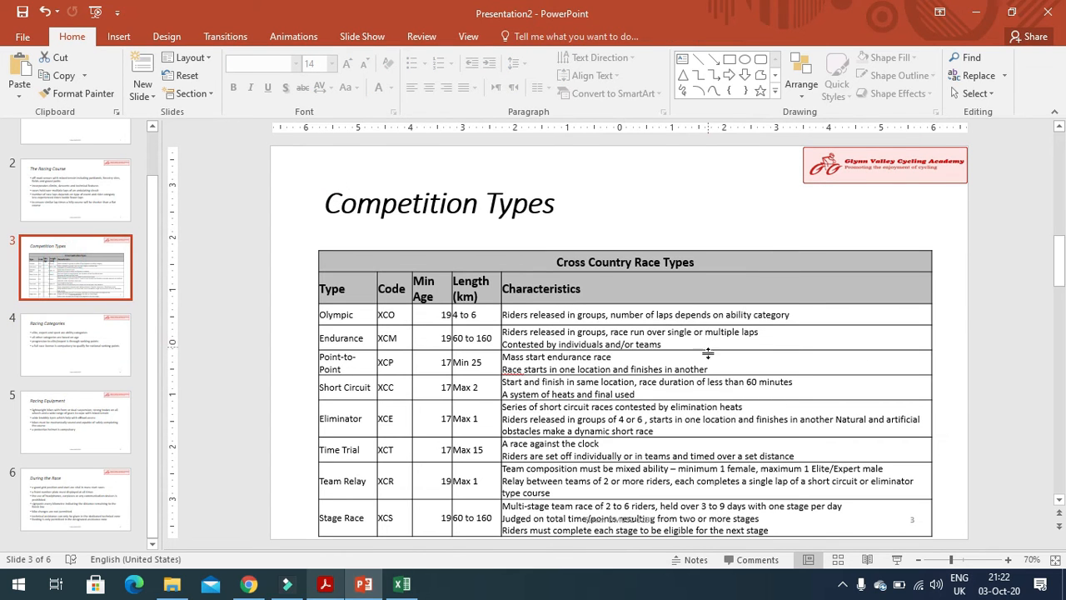
Remove the line breaks inside the Characteristics cells of the Endurance, Point-to-Point, Short Circuit and Eliminator rows
{"action": "left_click", "coordinate": [503, 342]}
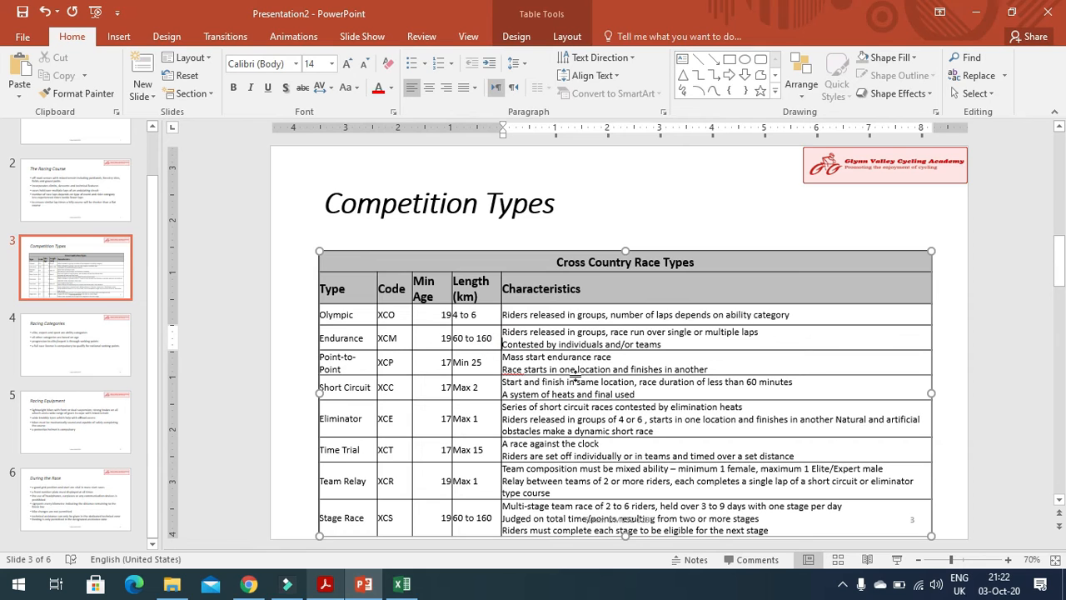
{"action": "key", "text": "BackSpace"}
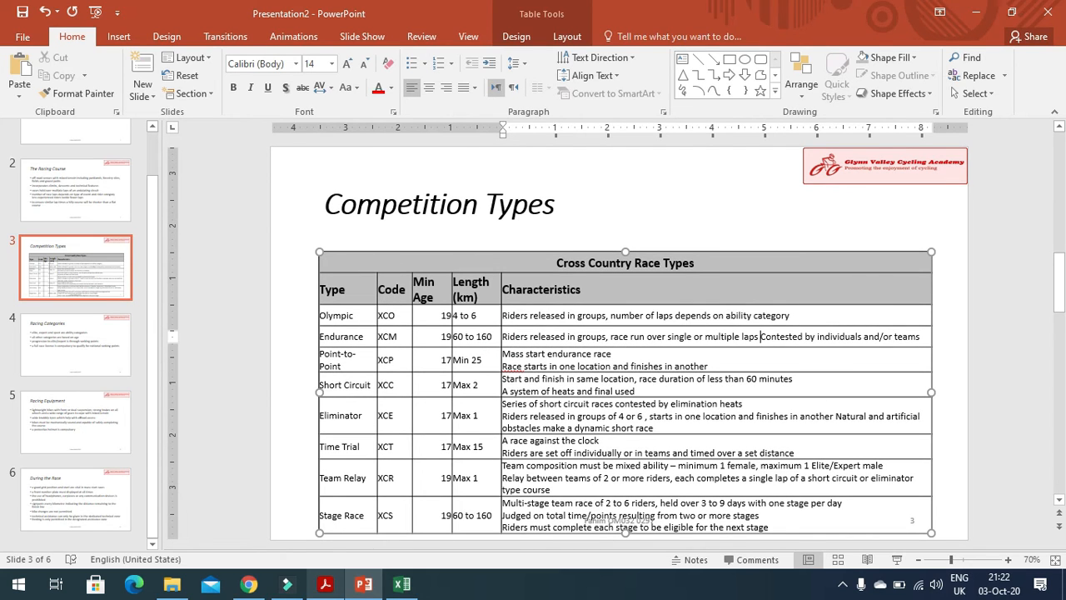
{"action": "left_click", "coordinate": [503, 367]}
{"action": "key", "text": "BackSpace"}
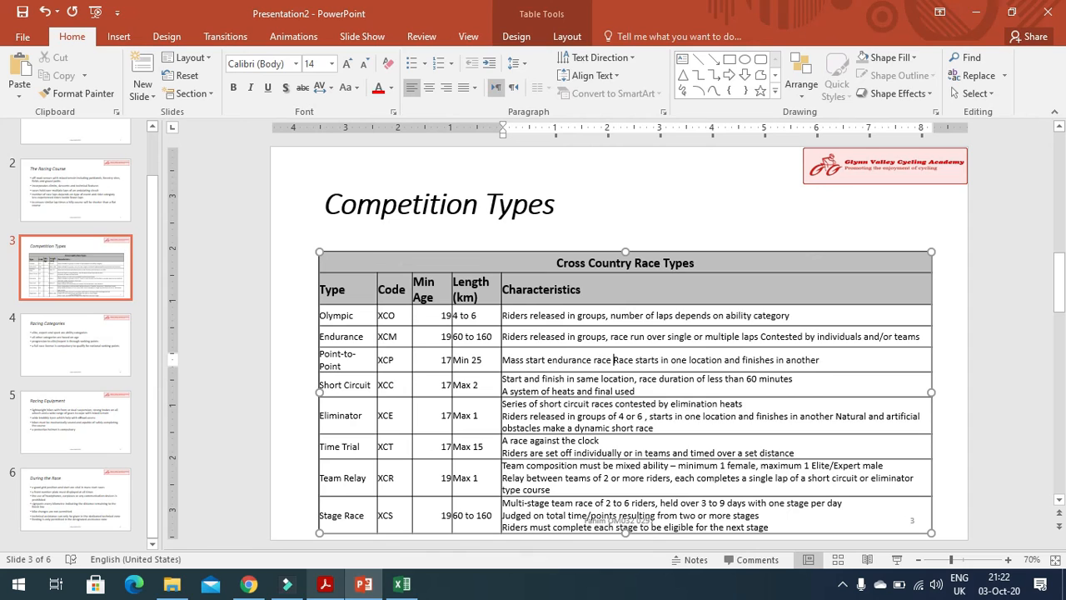
{"action": "left_click", "coordinate": [504, 391]}
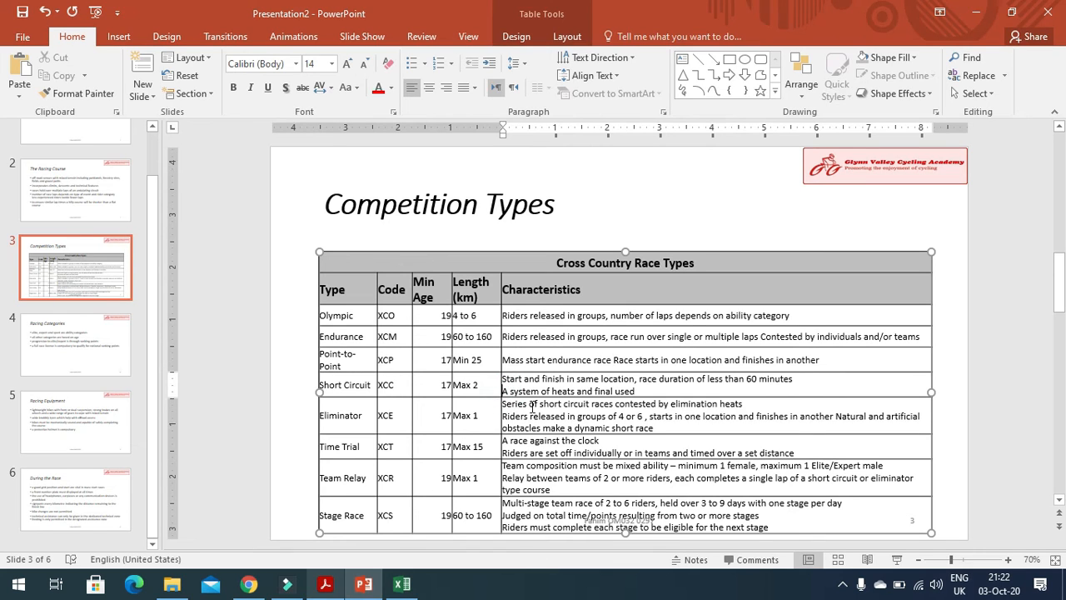
{"action": "key", "text": "BackSpace"}
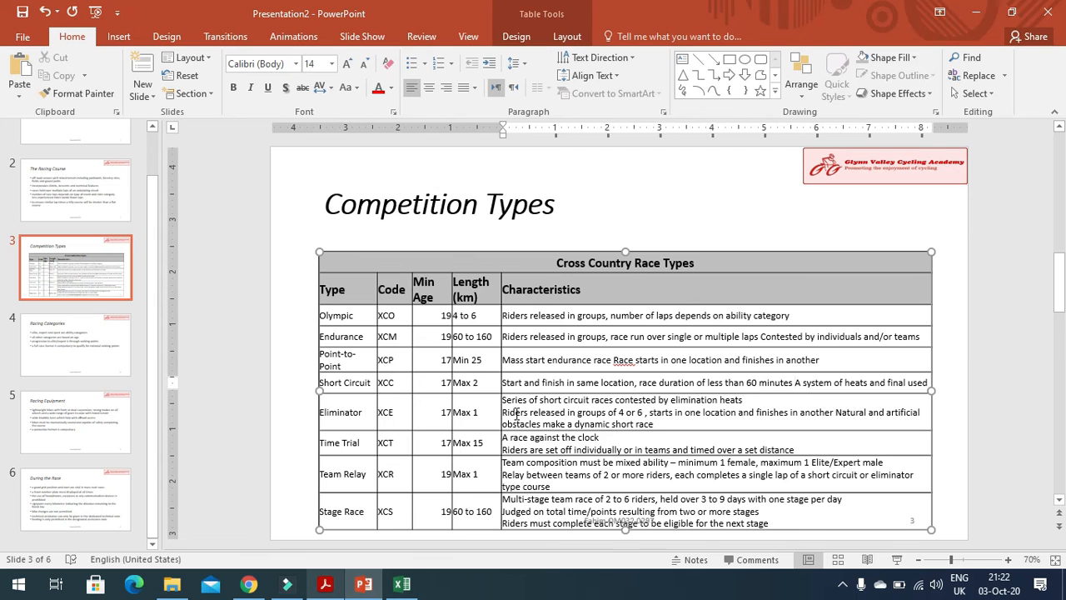
{"action": "left_click", "coordinate": [506, 411]}
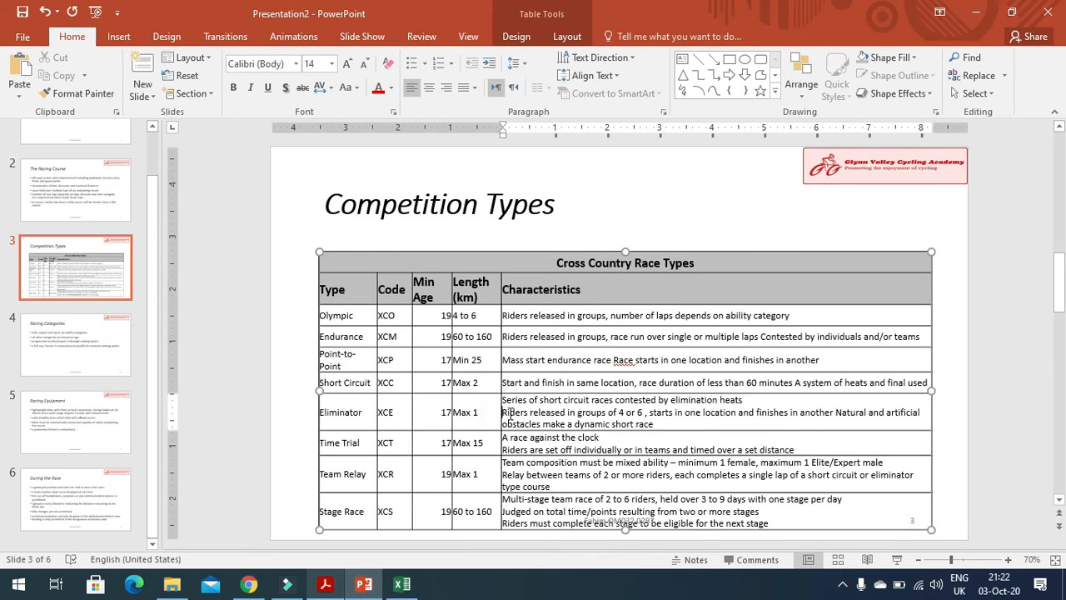
{"action": "key", "text": "BackSpace"}
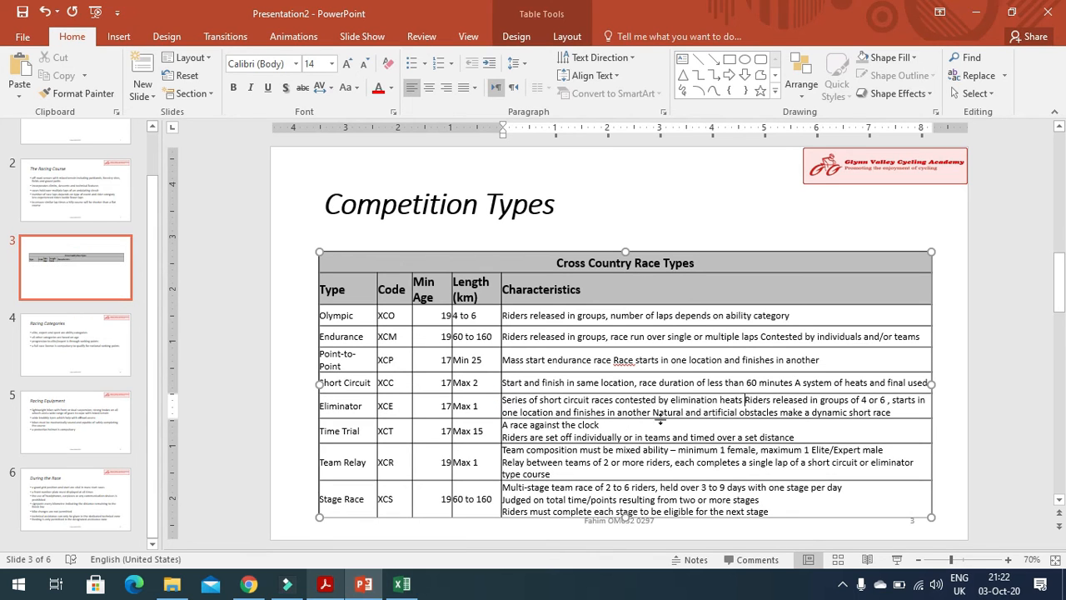
Join the separate lines in the Characteristics cells of the Time Trial and Team Relay rows on slide 3
{"action": "scroll", "coordinate": [561, 403], "scroll_direction": "down", "scroll_amount": 2}
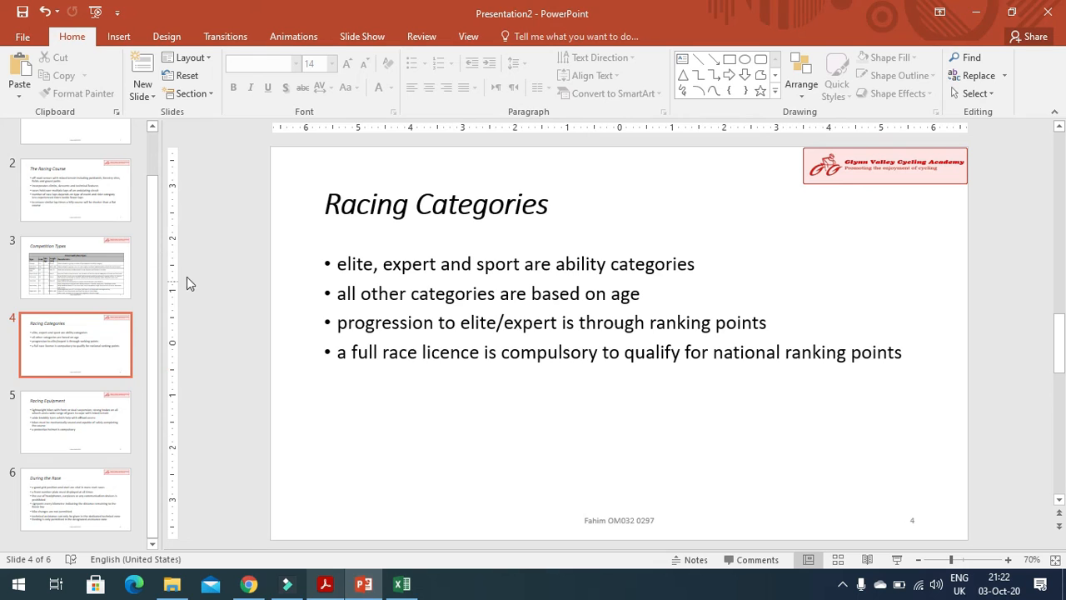
{"action": "left_click", "coordinate": [90, 249]}
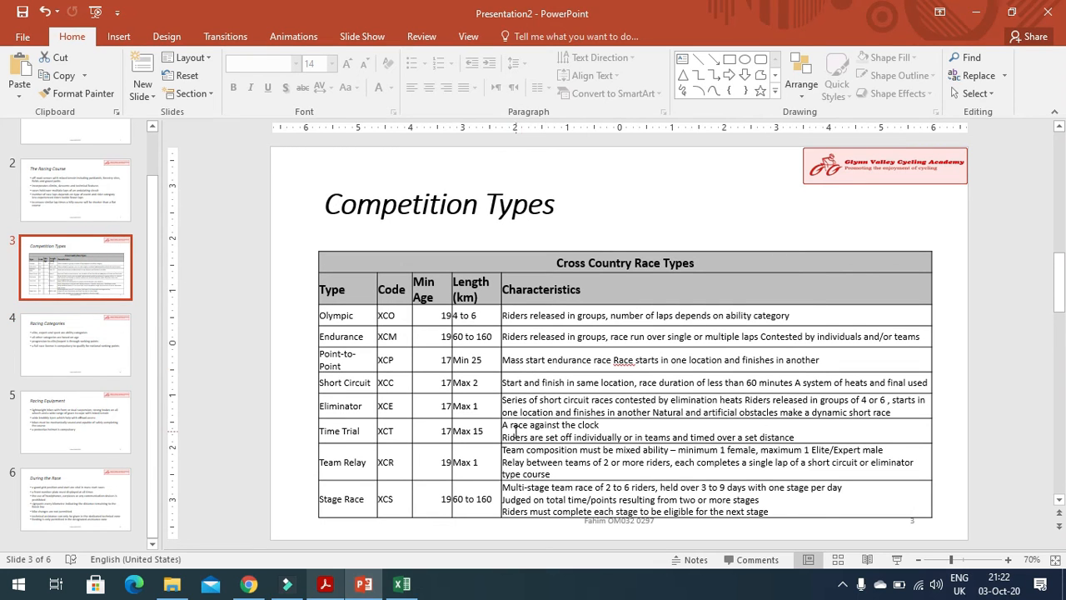
{"action": "left_click", "coordinate": [499, 438]}
{"action": "left_click", "coordinate": [510, 438]}
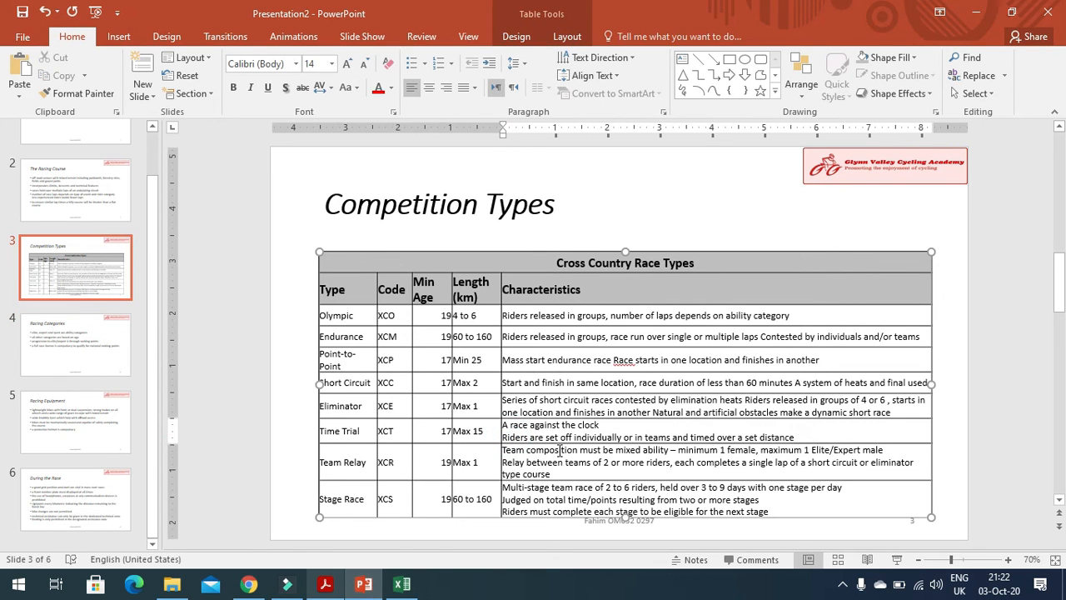
{"action": "key", "text": "BackSpace"}
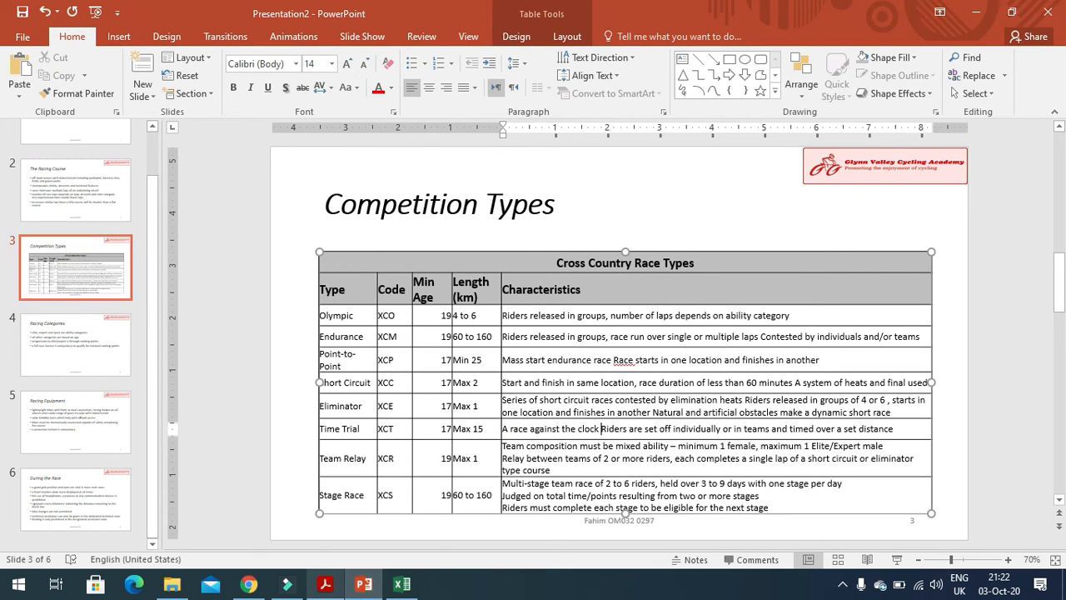
{"action": "left_click", "coordinate": [503, 458]}
{"action": "key", "text": "BackSpace"}
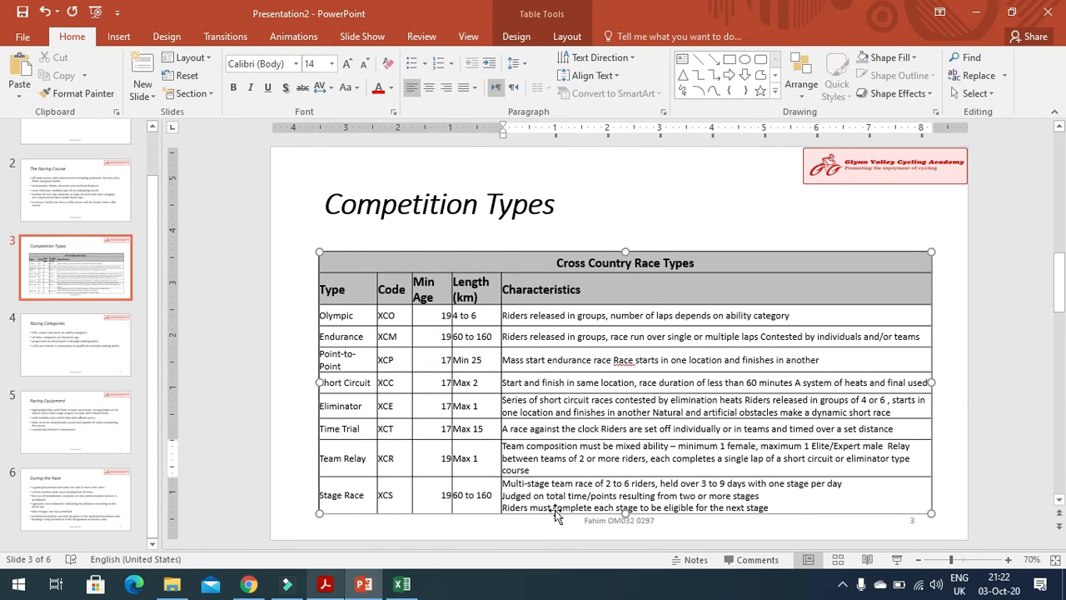
Remove both line breaks in the Stage Race row's Characteristics cell so its text runs as one paragraph
{"action": "left_click", "coordinate": [503, 495]}
{"action": "key", "text": "BackSpace"}
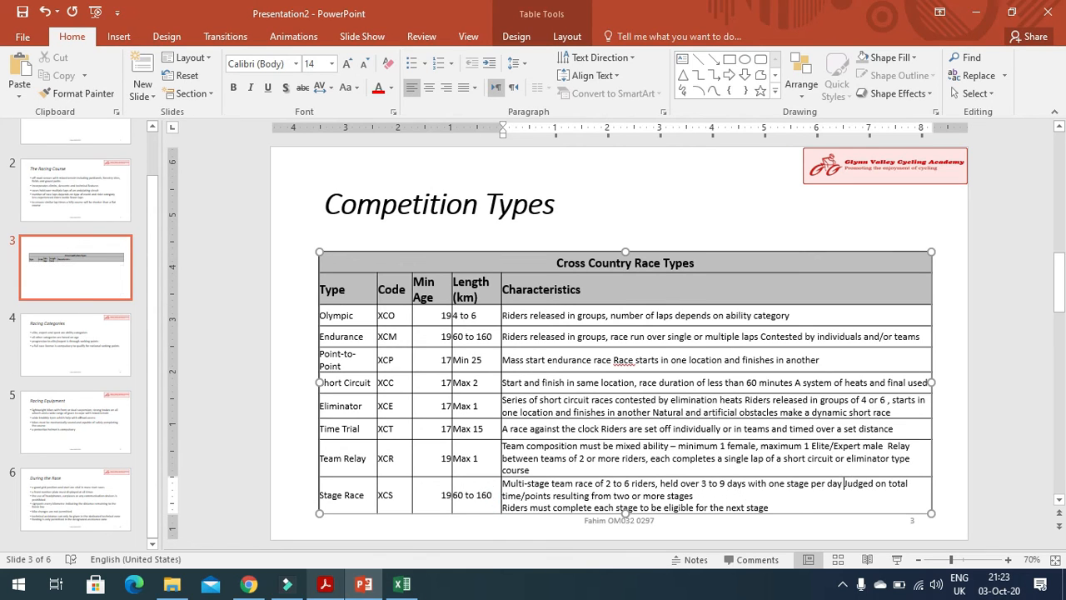
{"action": "left_click", "coordinate": [503, 505]}
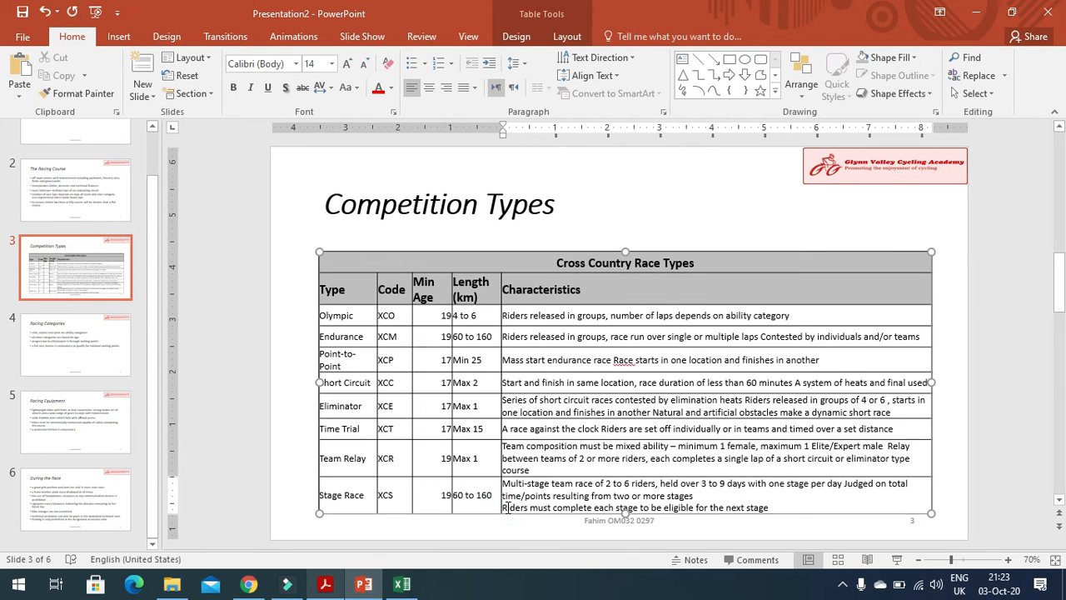
{"action": "left_click", "coordinate": [505, 507]}
{"action": "left_click", "coordinate": [506, 505]}
{"action": "left_click", "coordinate": [508, 506]}
{"action": "left_click", "coordinate": [511, 505]}
{"action": "left_click", "coordinate": [521, 499]}
{"action": "key", "text": "BackSpace"}
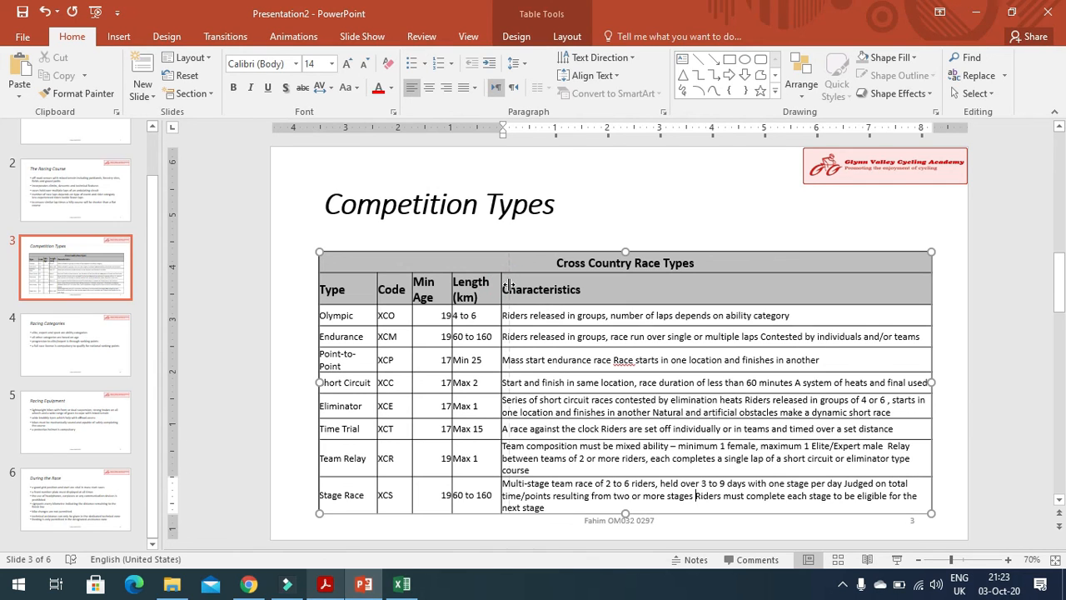
Try widening the Length (km) column slightly, and undo the resize
{"action": "left_click_drag", "start_coordinate": [506, 285], "coordinate": [513, 285]}
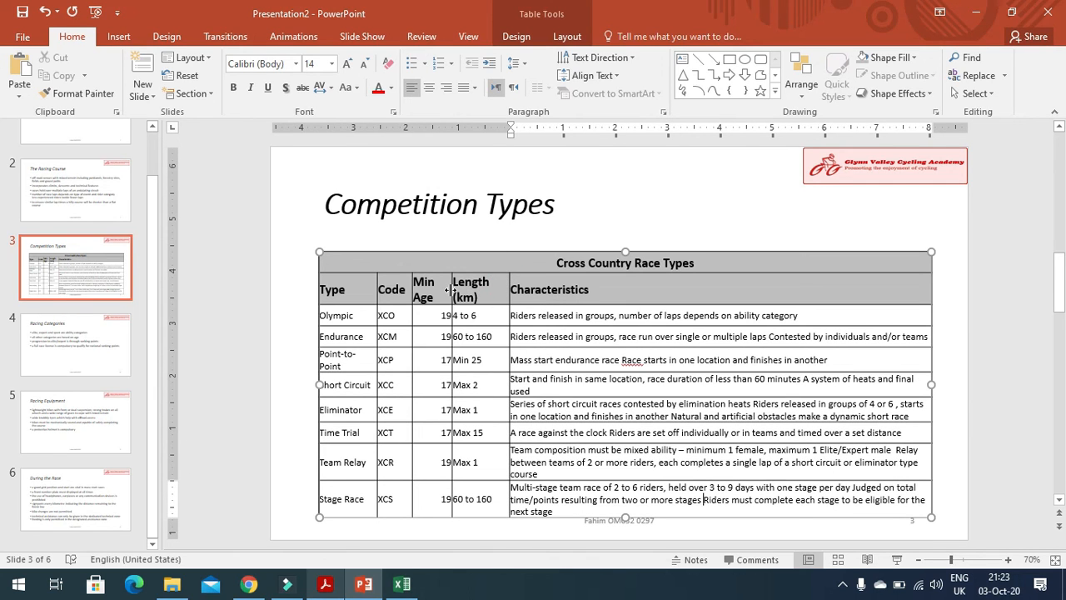
{"action": "key", "text": "ctrl+z"}
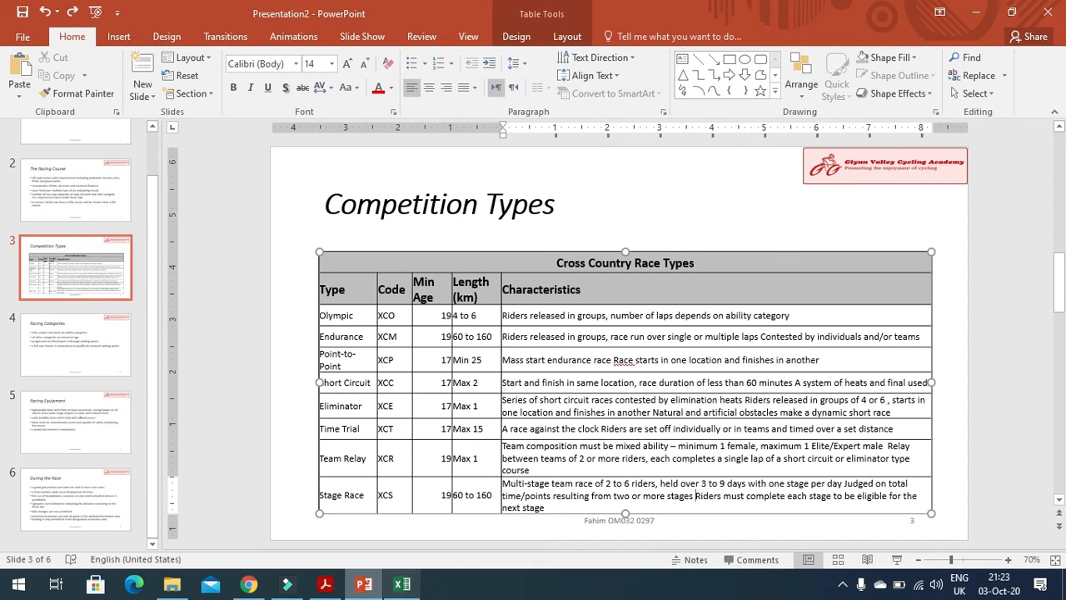
Check question 39 in the exam PDF, and set the presentation's print layout to handouts with 2 slides per page
{"action": "left_click", "coordinate": [357, 535]}
{"action": "scroll", "coordinate": [404, 486], "scroll_direction": "down", "scroll_amount": 3}
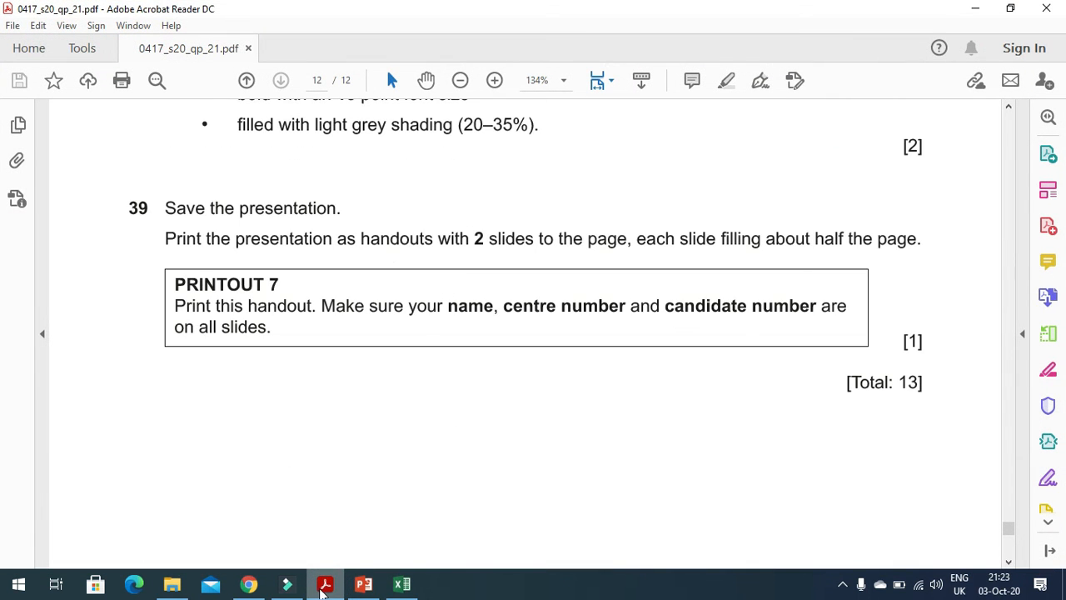
{"action": "left_click", "coordinate": [362, 581]}
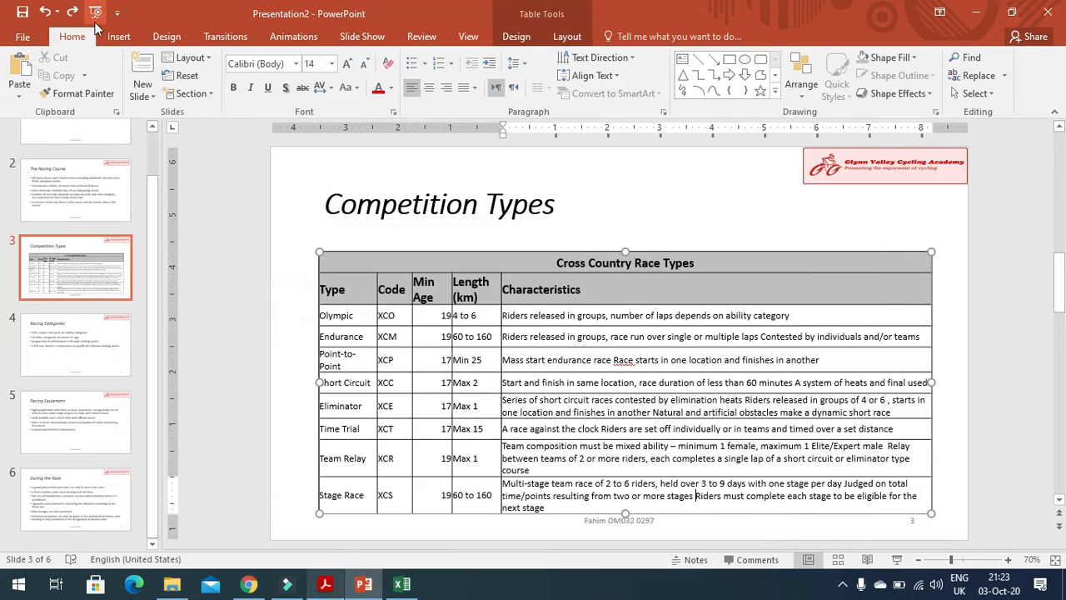
{"action": "left_click", "coordinate": [23, 40]}
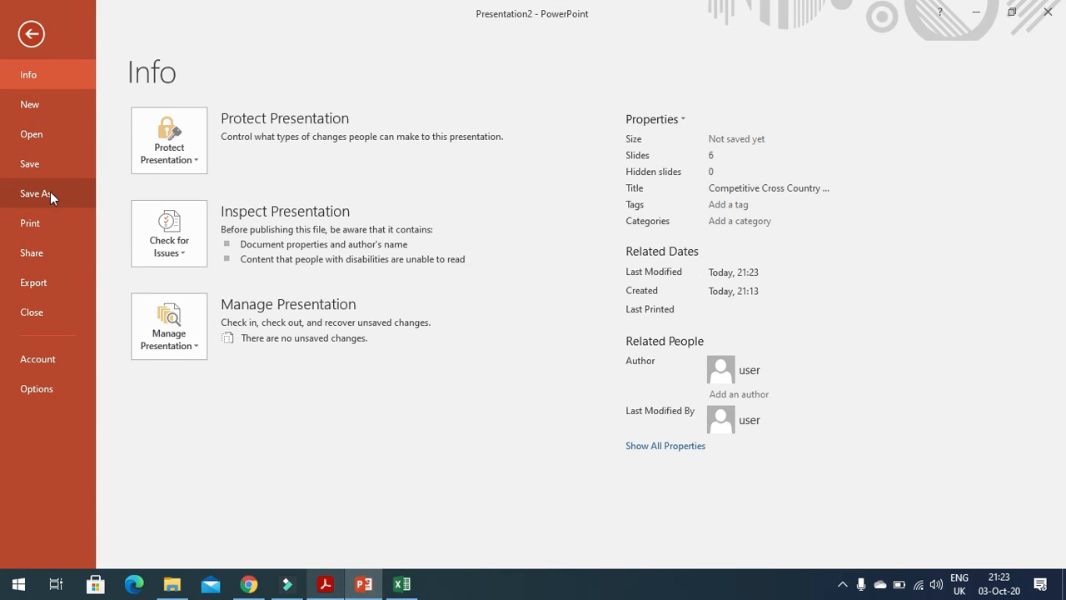
{"action": "left_click", "coordinate": [46, 229]}
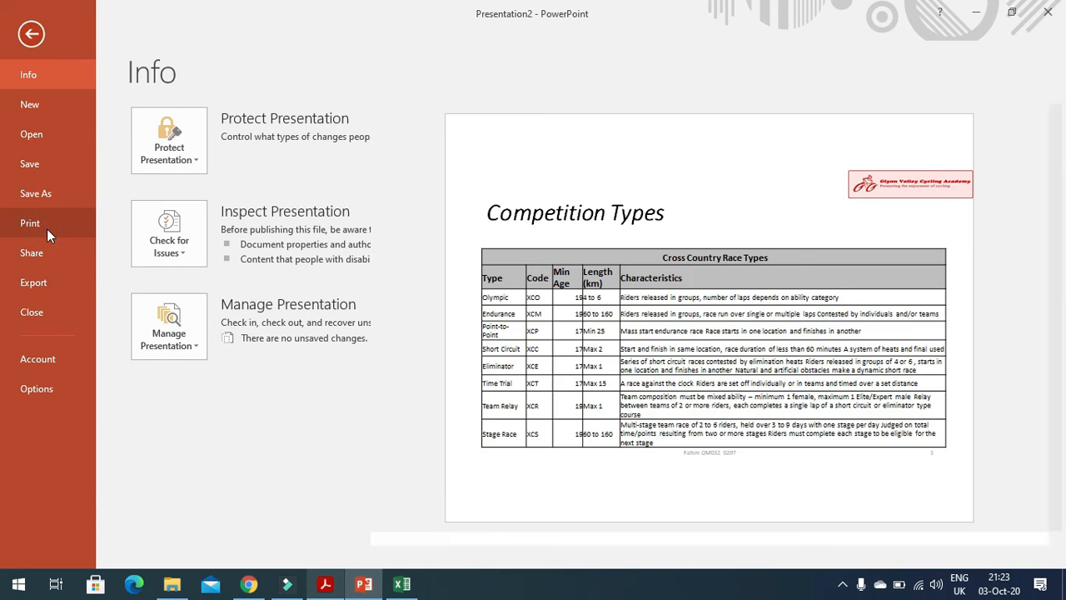
{"action": "left_click", "coordinate": [253, 360]}
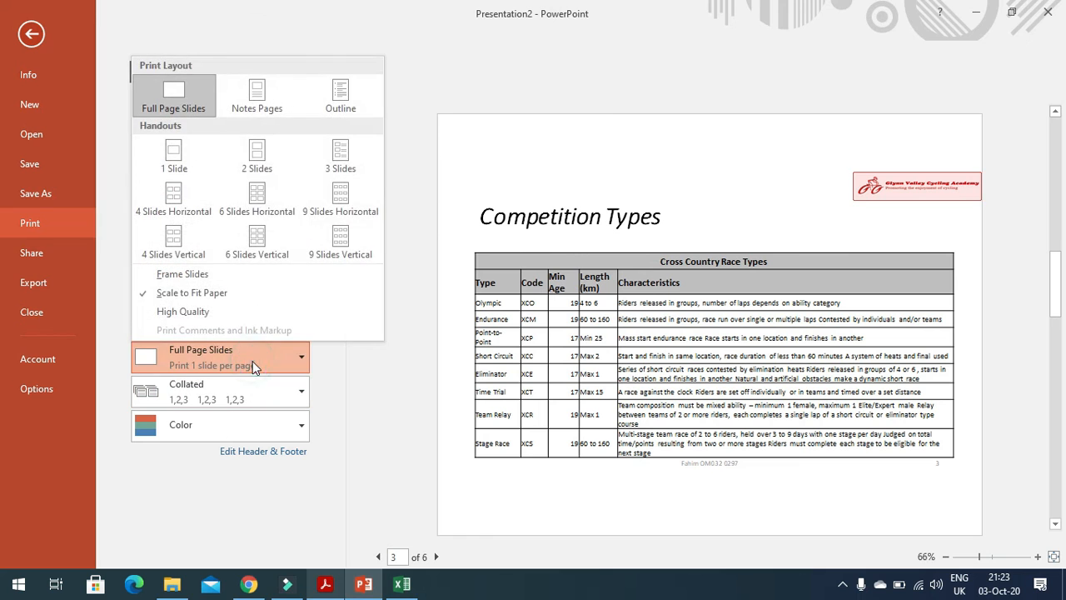
{"action": "left_click", "coordinate": [263, 169]}
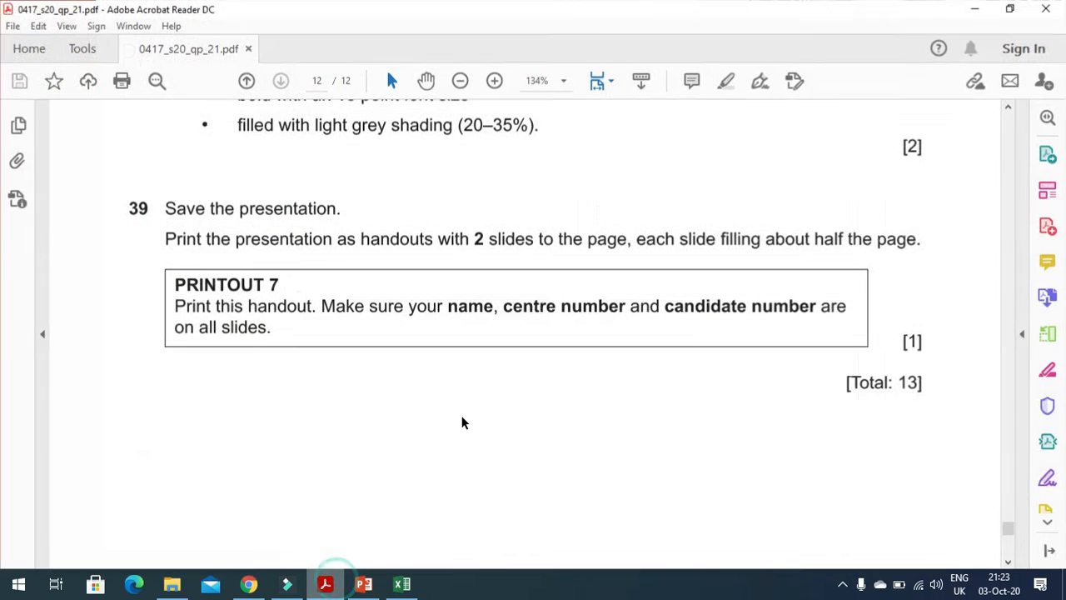
Switch to the exam paper in Adobe Acrobat Reader and review the presentation task from question 39 back to question 32
{"action": "left_click", "coordinate": [325, 583]}
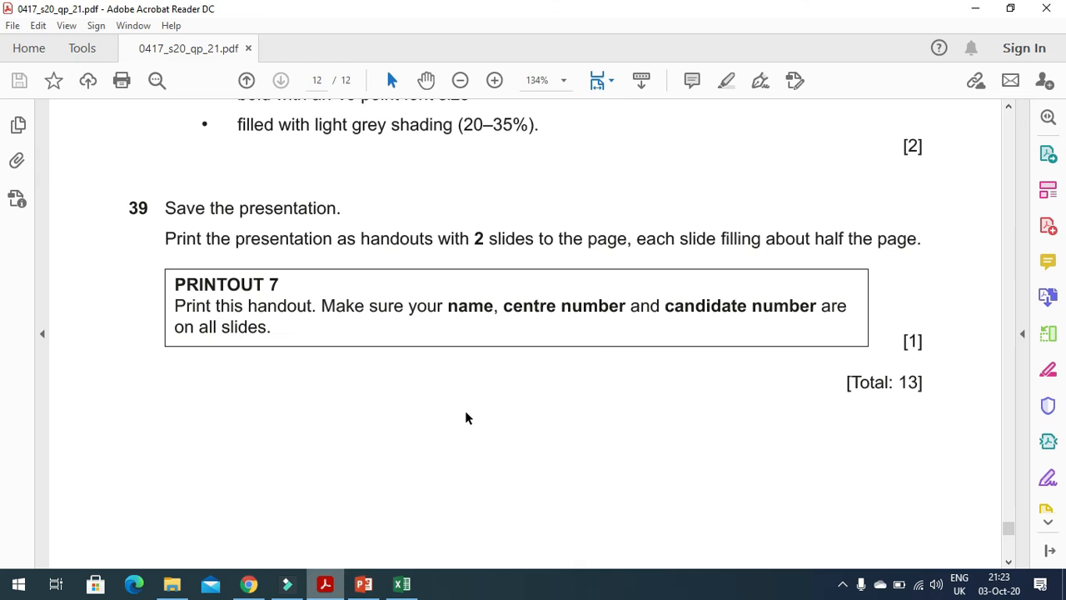
{"action": "scroll", "coordinate": [466, 418], "scroll_direction": "down", "scroll_amount": 3}
{"action": "scroll", "coordinate": [447, 408], "scroll_direction": "up", "scroll_amount": 2}
{"action": "scroll", "coordinate": [408, 358], "scroll_direction": "up", "scroll_amount": 10}
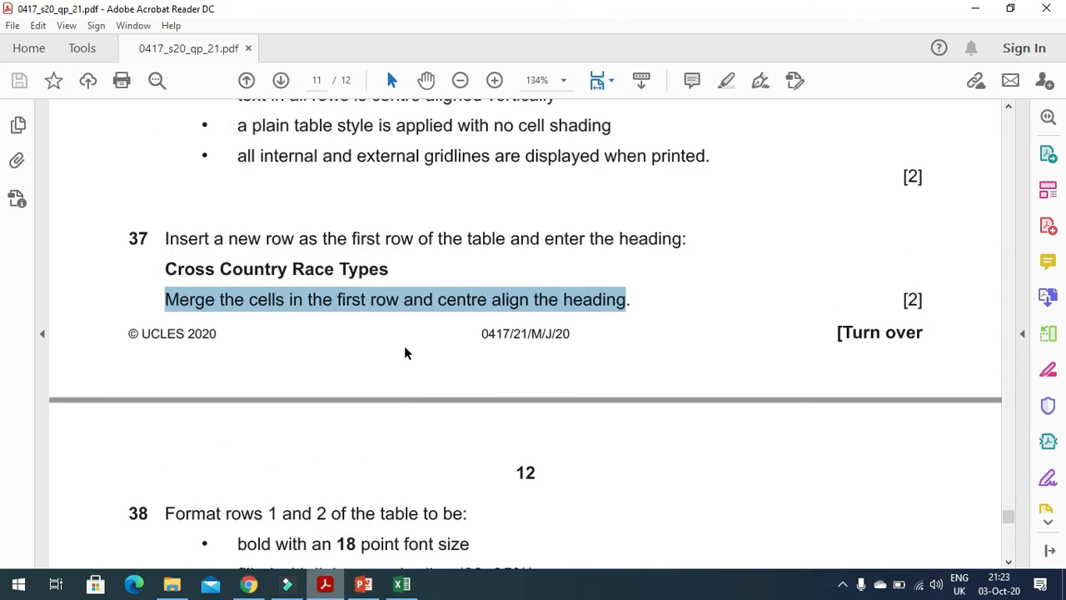
{"action": "scroll", "coordinate": [403, 346], "scroll_direction": "up", "scroll_amount": 6}
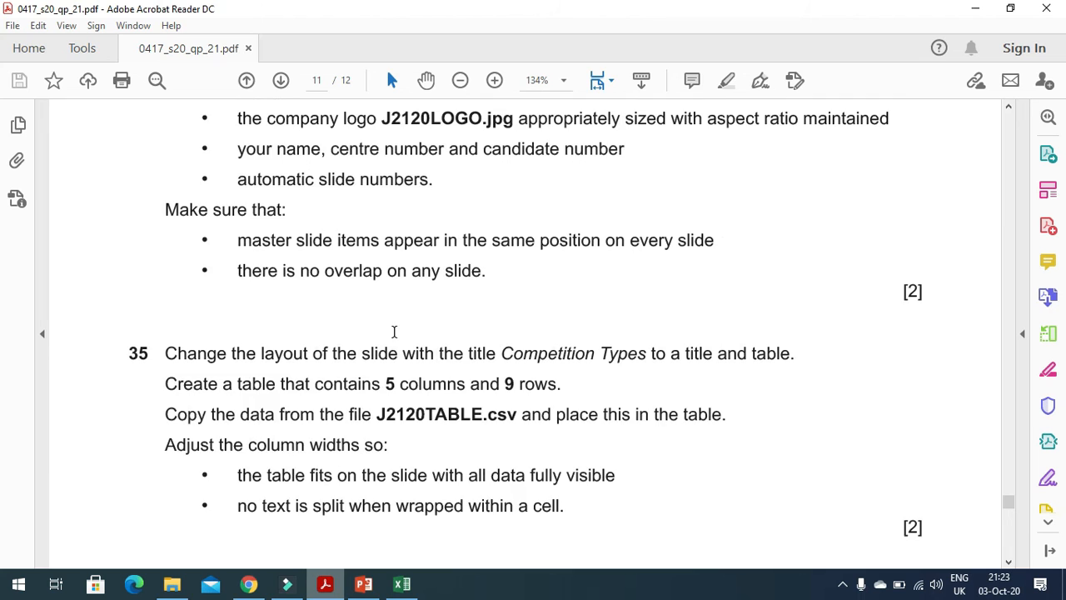
{"action": "scroll", "coordinate": [393, 331], "scroll_direction": "up", "scroll_amount": 10}
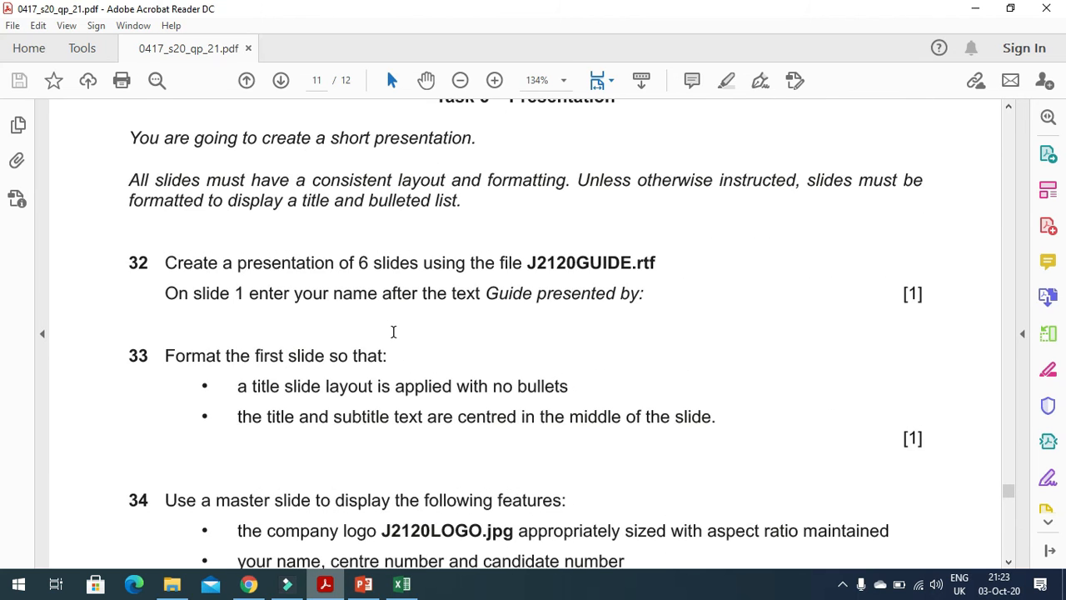